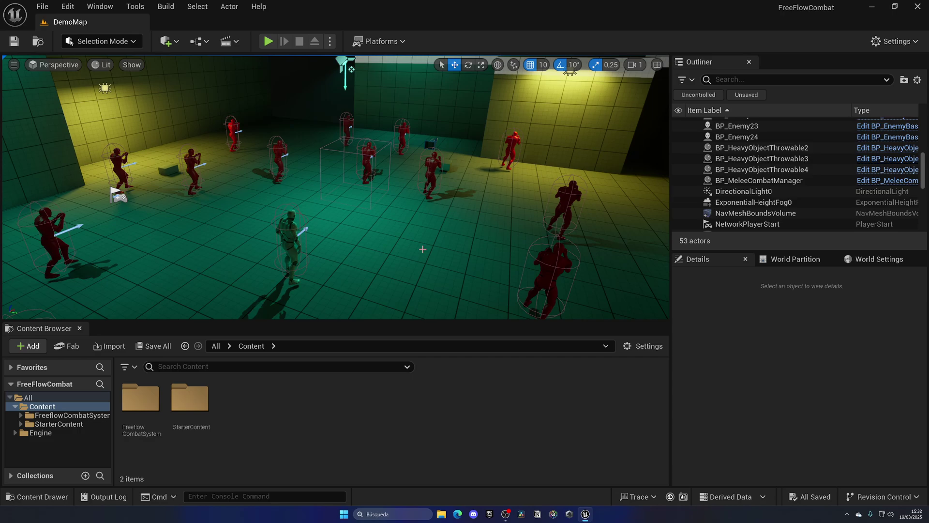
Step: Open the AM_Lunge montage from FreeflowCombatSystem/Animations/Anims/Finishers and dock its editor in the main window
{"action": "double_click", "coordinate": [139, 404]}
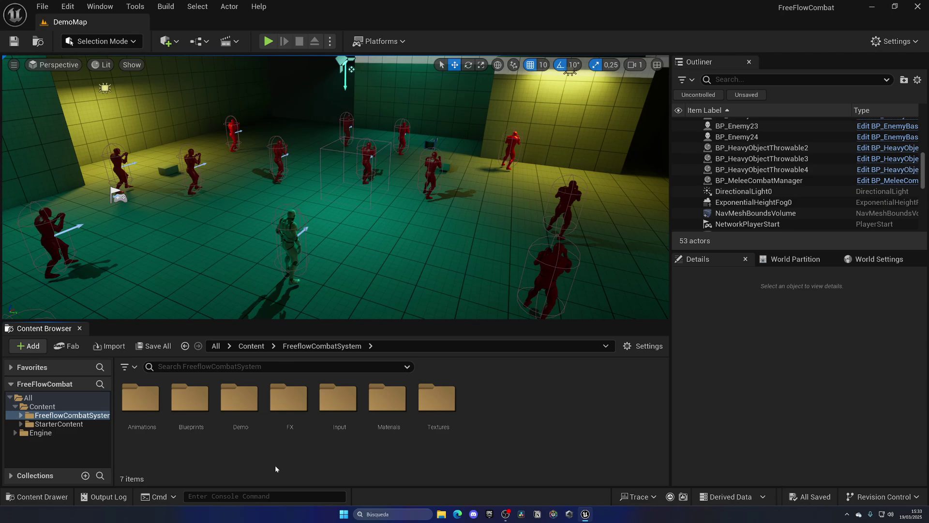
{"action": "double_click", "coordinate": [141, 400]}
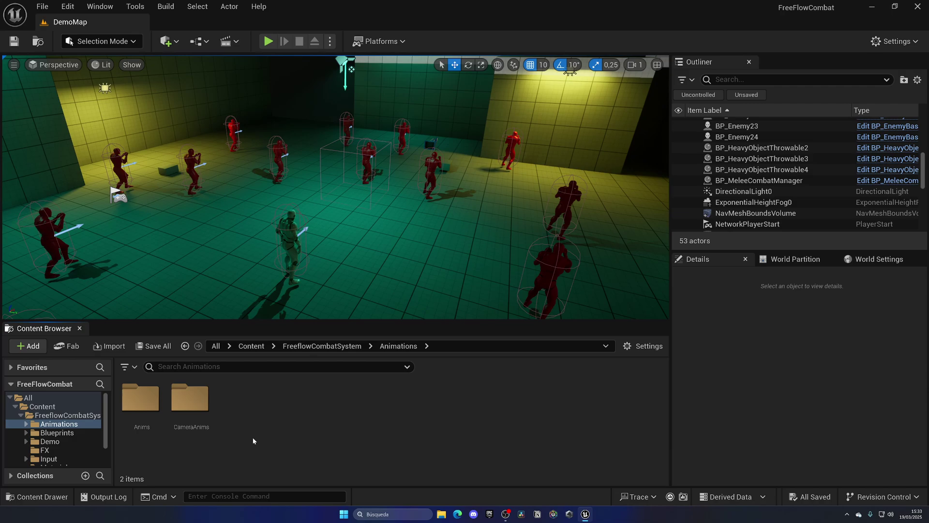
{"action": "double_click", "coordinate": [153, 419]}
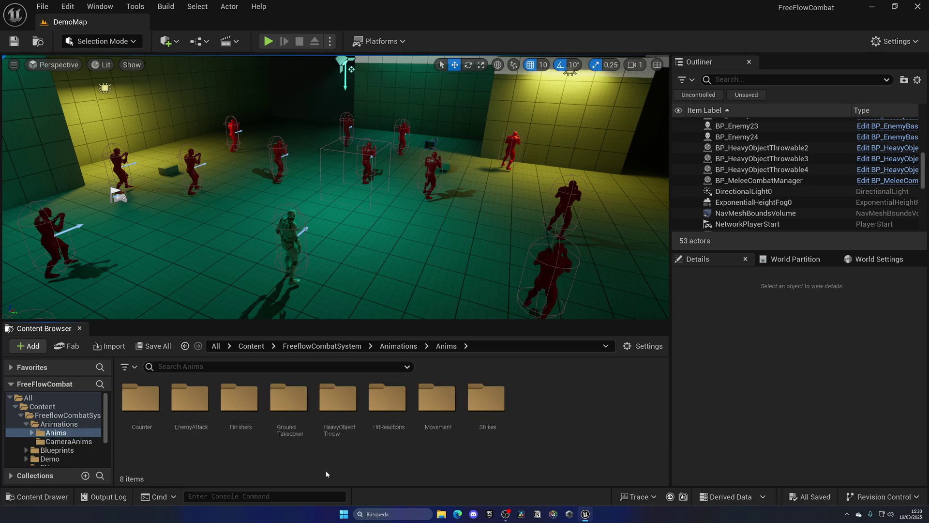
{"action": "double_click", "coordinate": [240, 401]}
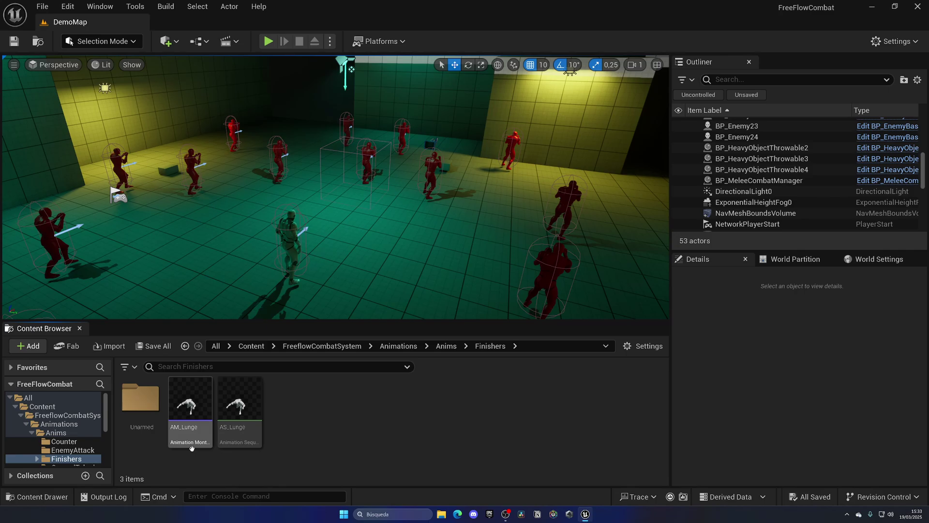
{"action": "left_click", "coordinate": [195, 421]}
{"action": "double_click", "coordinate": [196, 421]}
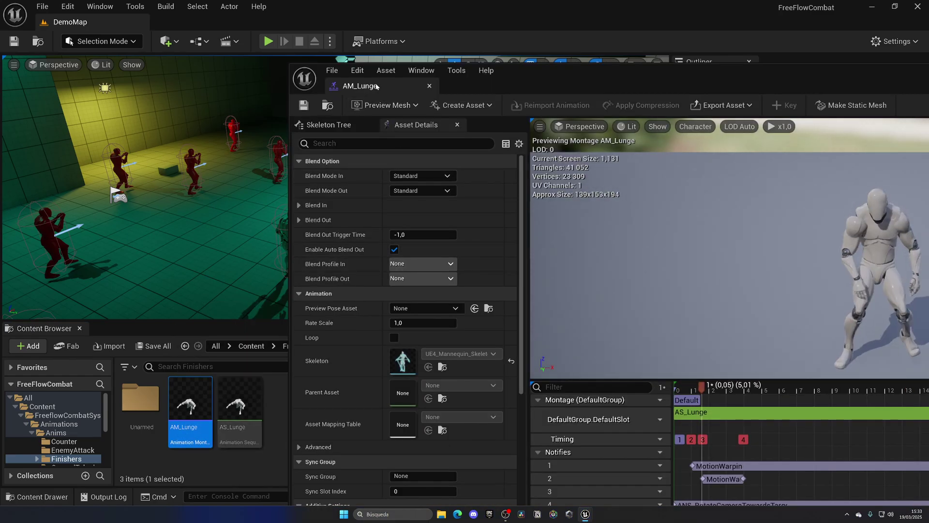
{"action": "left_click_drag", "start_coordinate": [385, 21], "coordinate": [277, 28]}
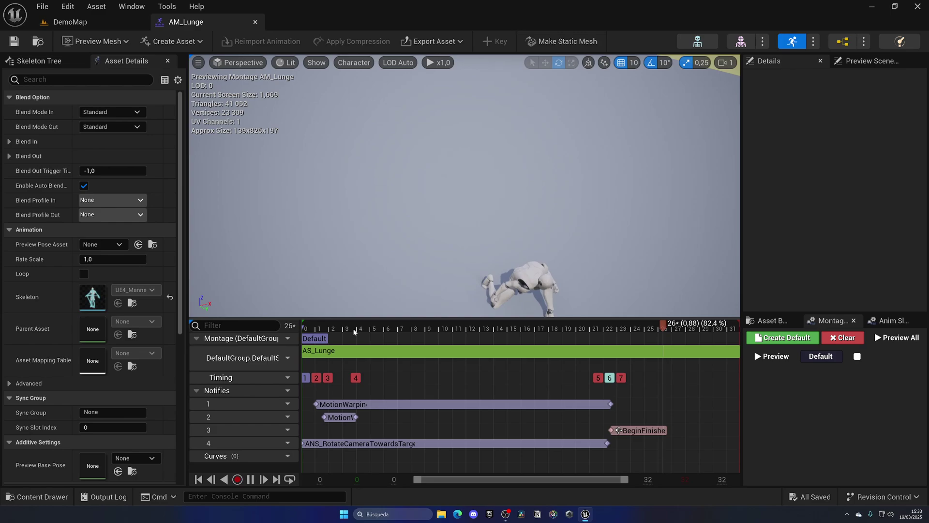
Step: Scrub through the AM_Lunge montage, inspect its long Motion Warping notify on track 1, and close the montage
{"action": "mouse_move", "coordinate": [368, 216]}
{"action": "right_mouse_down"}
{"action": "mouse_move", "coordinate": [334, 210]}
{"action": "mouse_move", "coordinate": [367, 219]}
{"action": "right_mouse_up"}
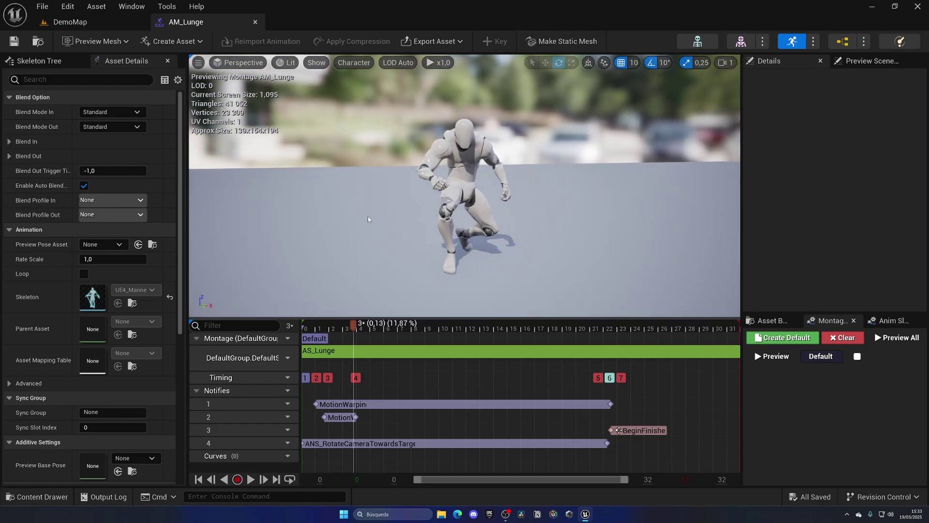
{"action": "left_click_drag", "start_coordinate": [358, 327], "coordinate": [346, 419]}
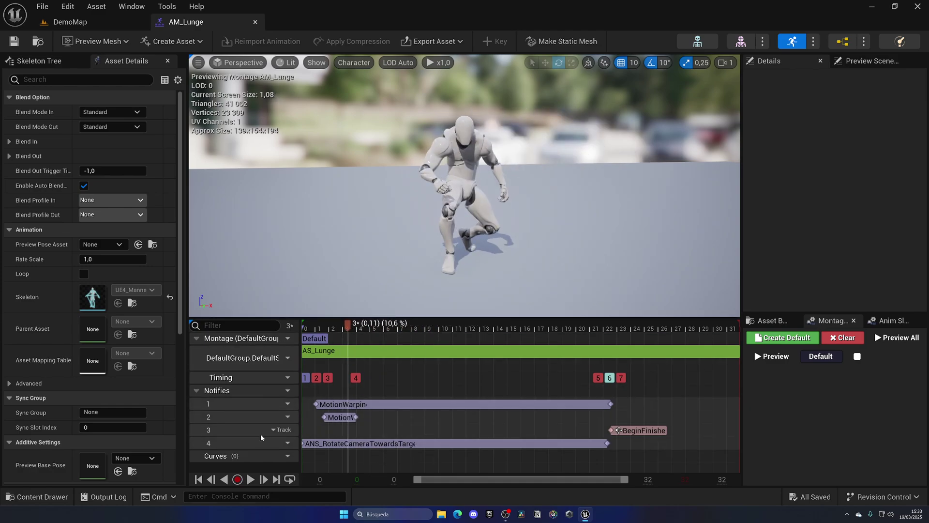
{"action": "left_click", "coordinate": [383, 405]}
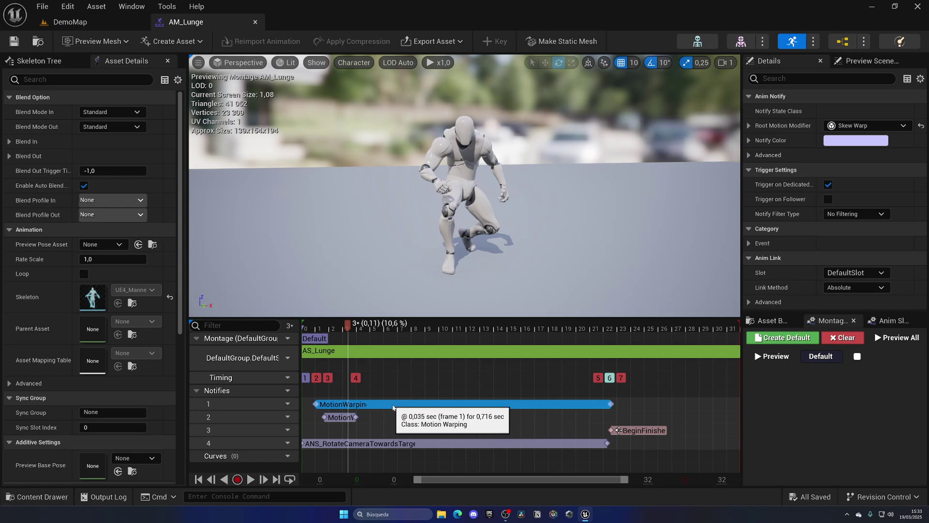
{"action": "left_click_drag", "start_coordinate": [356, 327], "coordinate": [384, 329]}
{"action": "middle_click", "coordinate": [206, 24]}
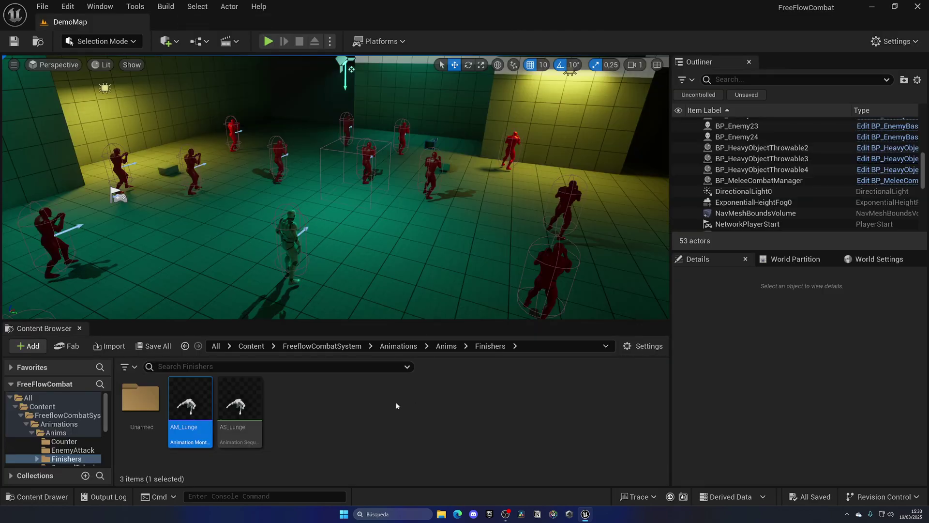
Step: Open the AM_LongStrike_Front_01 montage from the Anims/Strikes/Unarmed/LongRange/Front folder
{"action": "left_click", "coordinate": [446, 345]}
{"action": "left_click", "coordinate": [486, 397]}
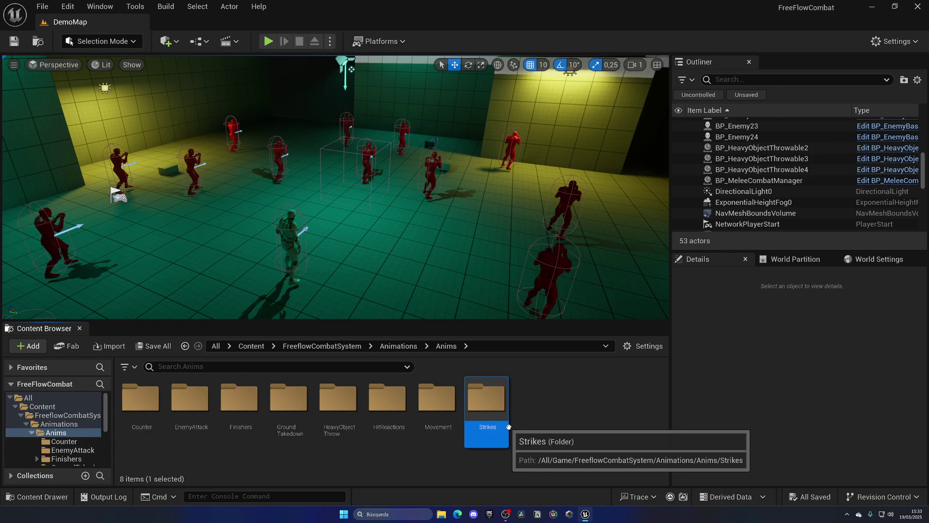
{"action": "double_click", "coordinate": [485, 398]}
{"action": "double_click", "coordinate": [140, 398]}
{"action": "left_click", "coordinate": [158, 422]}
{"action": "double_click", "coordinate": [159, 422]}
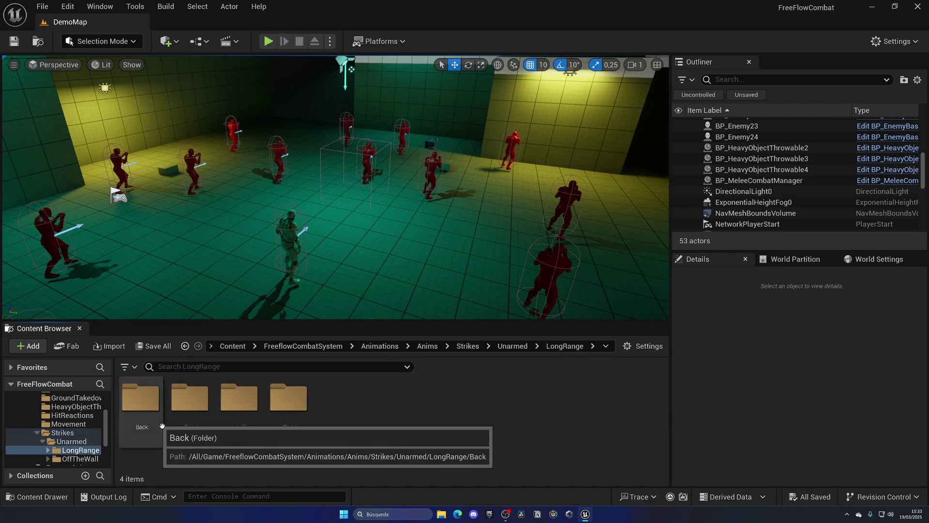
{"action": "left_click", "coordinate": [187, 411]}
{"action": "double_click", "coordinate": [188, 412]}
{"action": "double_click", "coordinate": [141, 404]}
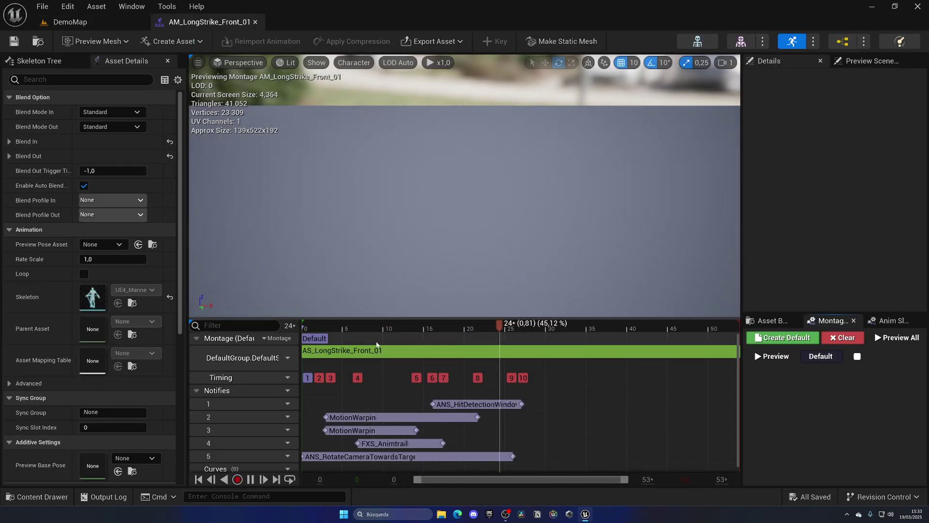
Step: Select the ANS_HitDetectionWindow notify and scrub the montage to about frame 17 with the whole character framed
{"action": "left_click_drag", "start_coordinate": [356, 325], "coordinate": [437, 334]}
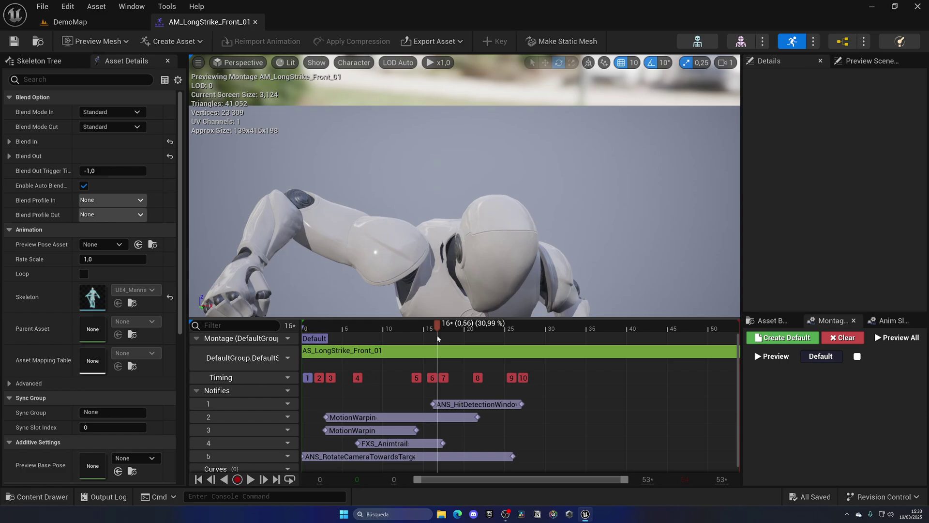
{"action": "left_click", "coordinate": [464, 404]}
{"action": "right_click_drag", "start_coordinate": [464, 203], "coordinate": [464, 152]}
{"action": "mouse_move", "coordinate": [438, 326]}
{"action": "left_mouse_down"}
{"action": "mouse_move", "coordinate": [479, 324]}
{"action": "mouse_move", "coordinate": [425, 323]}
{"action": "mouse_move", "coordinate": [521, 329]}
{"action": "mouse_move", "coordinate": [444, 331]}
{"action": "left_mouse_up"}
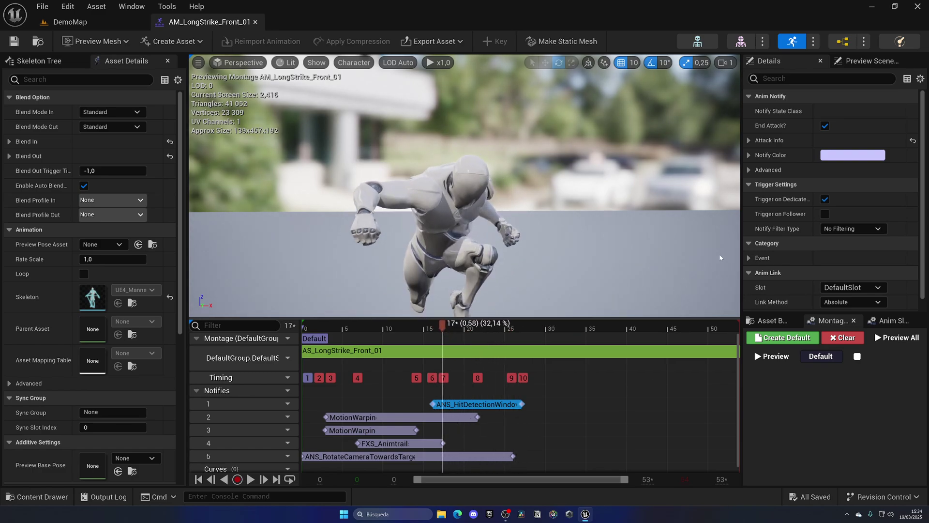
Step: Expand the hit detection notify's Attack Info and DamageInfo settings and check the LimbToEco options
{"action": "left_click", "coordinate": [749, 140]}
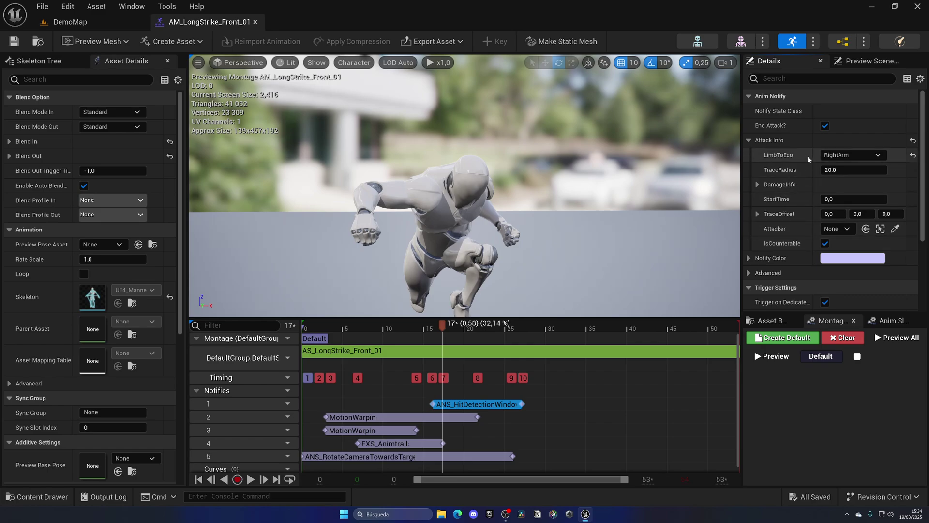
{"action": "left_click", "coordinate": [842, 155]}
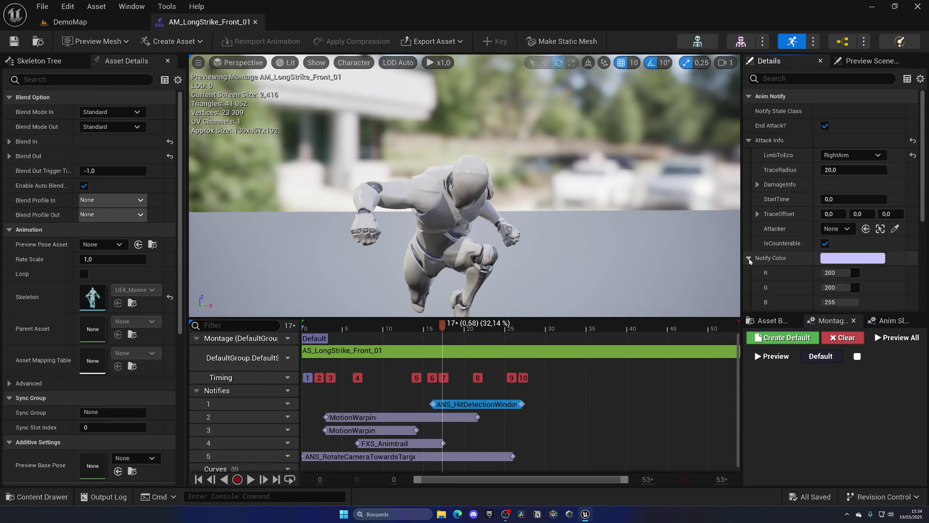
{"action": "left_click", "coordinate": [757, 184]}
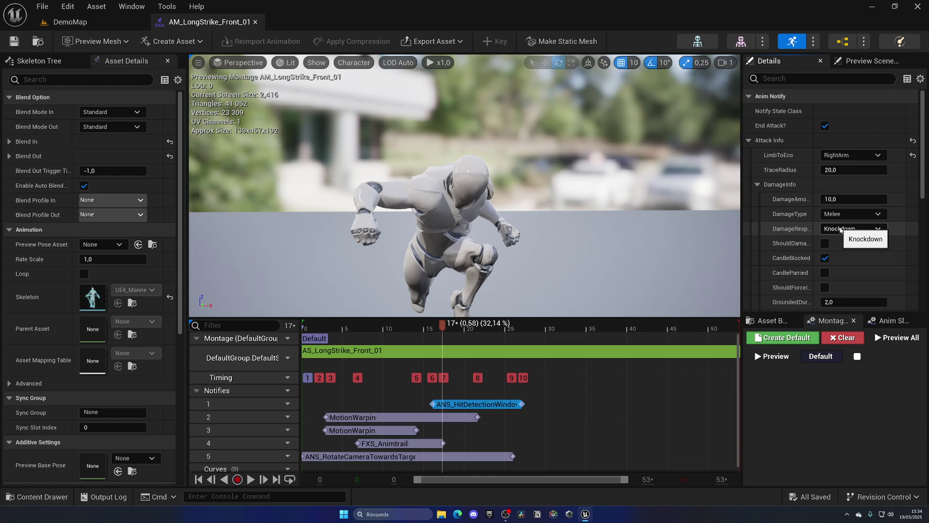
Step: Open the UE4 mannequin skeleton, inspect the LeftArmAttackTrace8 to LeftArmAttackTrace11 sockets on upperarm_l, and close it
{"action": "left_click", "coordinate": [696, 44]}
{"action": "left_click", "coordinate": [117, 259]}
{"action": "left_click", "coordinate": [125, 269]}
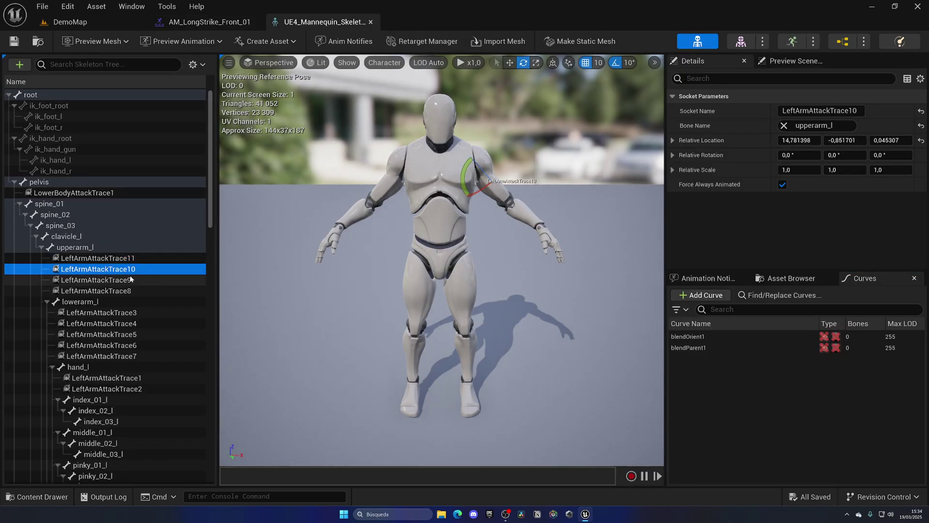
{"action": "left_click", "coordinate": [130, 280]}
{"action": "left_click", "coordinate": [132, 291]}
{"action": "left_click", "coordinate": [136, 257]}
{"action": "left_click", "coordinate": [140, 269]}
{"action": "left_click", "coordinate": [138, 280]}
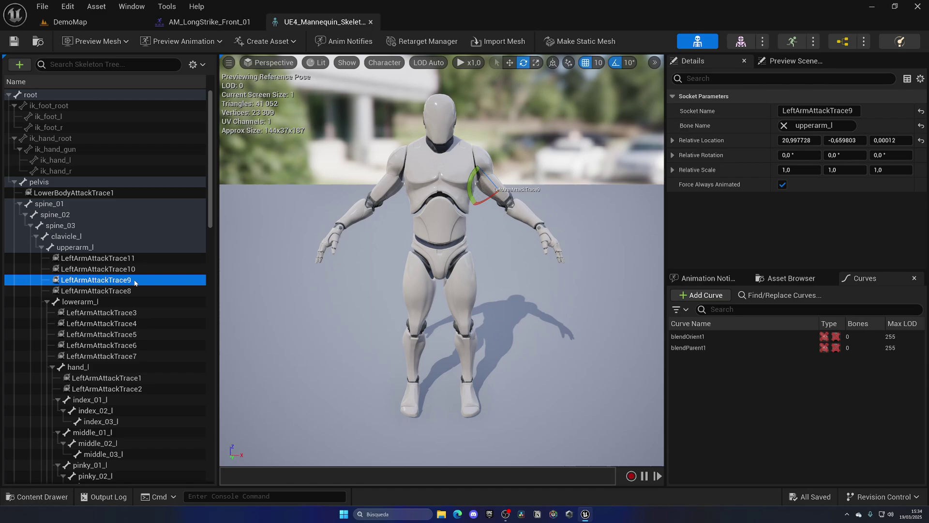
{"action": "left_click", "coordinate": [136, 291]}
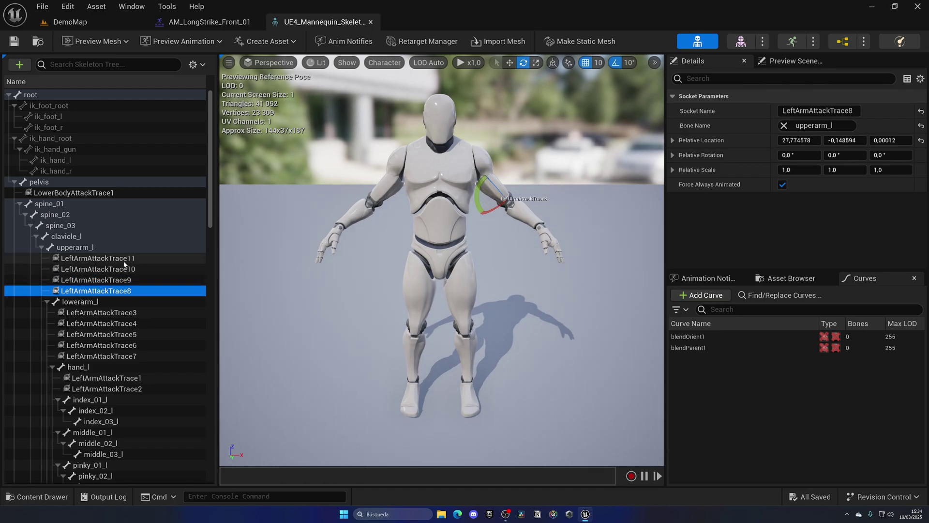
{"action": "left_click", "coordinate": [128, 258]}
{"action": "left_click", "coordinate": [134, 269]}
{"action": "left_click", "coordinate": [137, 280]}
{"action": "left_click", "coordinate": [141, 290]}
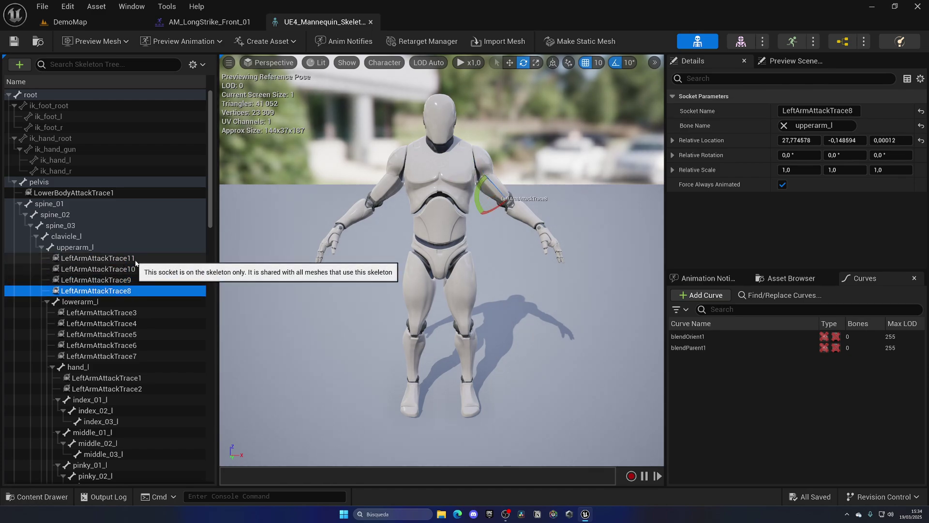
{"action": "middle_click", "coordinate": [323, 24]}
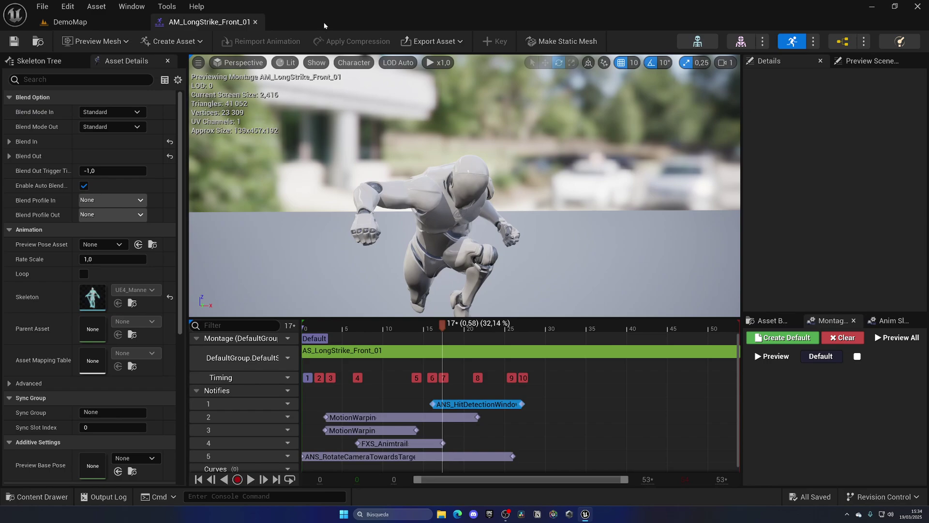
Step: Select the FXS_Animtrail notify and replay the strike from about frame 5 several times to examine the hand trail
{"action": "left_click_drag", "start_coordinate": [442, 323], "coordinate": [442, 320]}
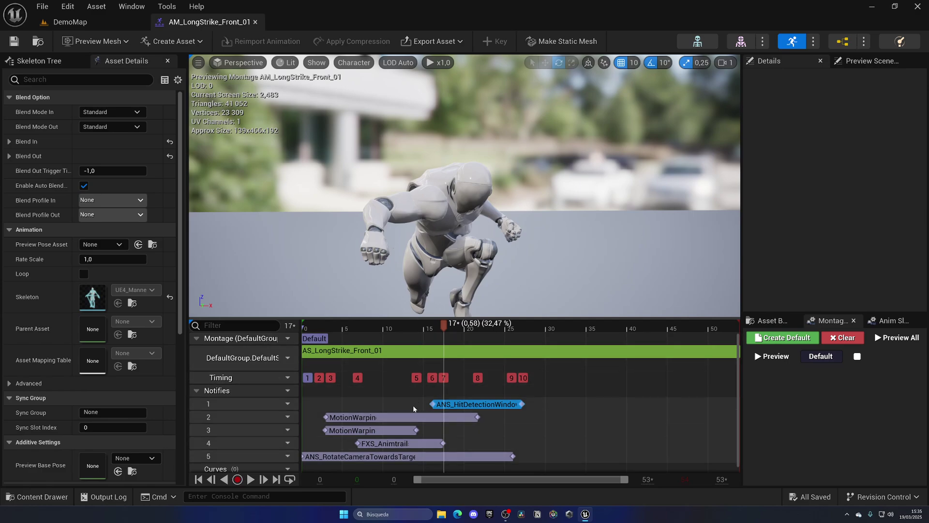
{"action": "left_click", "coordinate": [393, 441]}
{"action": "mouse_move", "coordinate": [361, 328]}
{"action": "left_mouse_down"}
{"action": "mouse_move", "coordinate": [424, 328]}
{"action": "mouse_move", "coordinate": [353, 328]}
{"action": "mouse_move", "coordinate": [440, 328]}
{"action": "mouse_move", "coordinate": [343, 328]}
{"action": "left_mouse_up"}
{"action": "key", "text": "space"}
{"action": "key", "text": "space"}
{"action": "left_click", "coordinate": [343, 328]}
{"action": "key", "text": "space"}
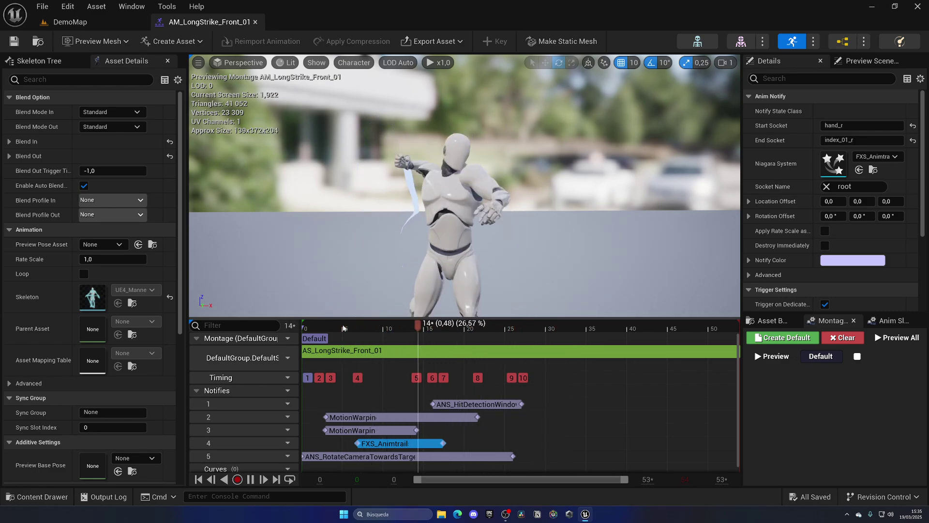
{"action": "key", "text": "space"}
{"action": "left_click", "coordinate": [343, 328]}
{"action": "key", "text": "space"}
{"action": "key", "text": "space"}
{"action": "left_click", "coordinate": [343, 328]}
{"action": "key", "text": "space"}
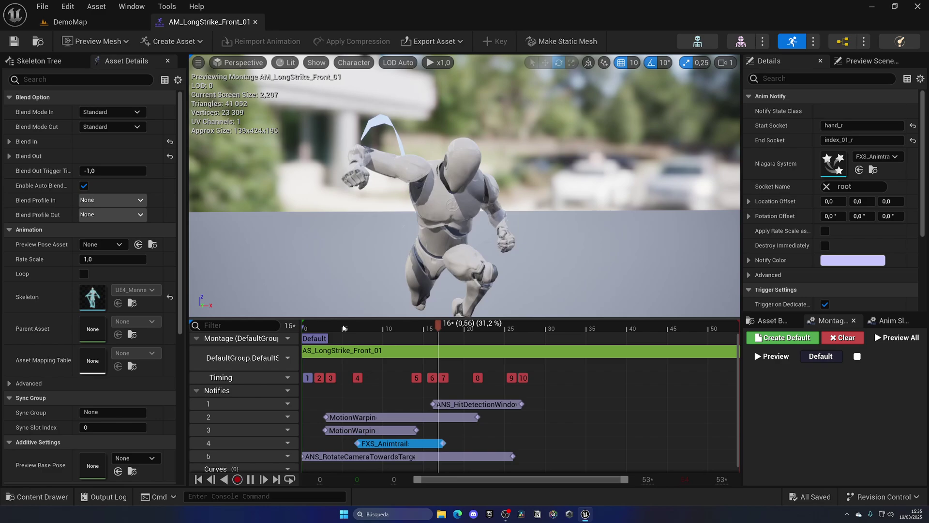
{"action": "key", "text": "space"}
{"action": "left_click", "coordinate": [343, 328]}
{"action": "key", "text": "space"}
{"action": "key", "text": "space"}
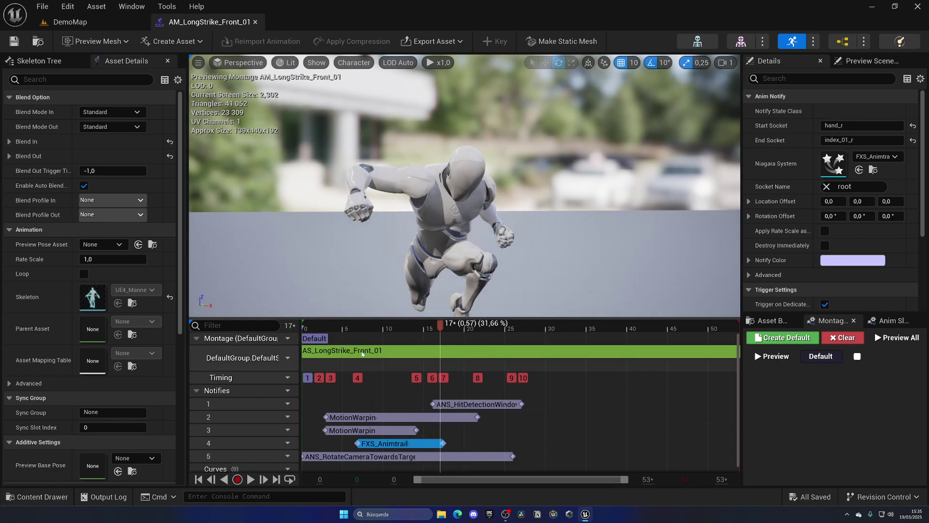
Step: Inspect the ANS_RotateCameraTowardsTarget notify, scrub back to about frame 2, and close the AM_LongStrike_Front_01 montage
{"action": "left_click", "coordinate": [377, 458]}
{"action": "left_click_drag", "start_coordinate": [393, 329], "coordinate": [319, 324]}
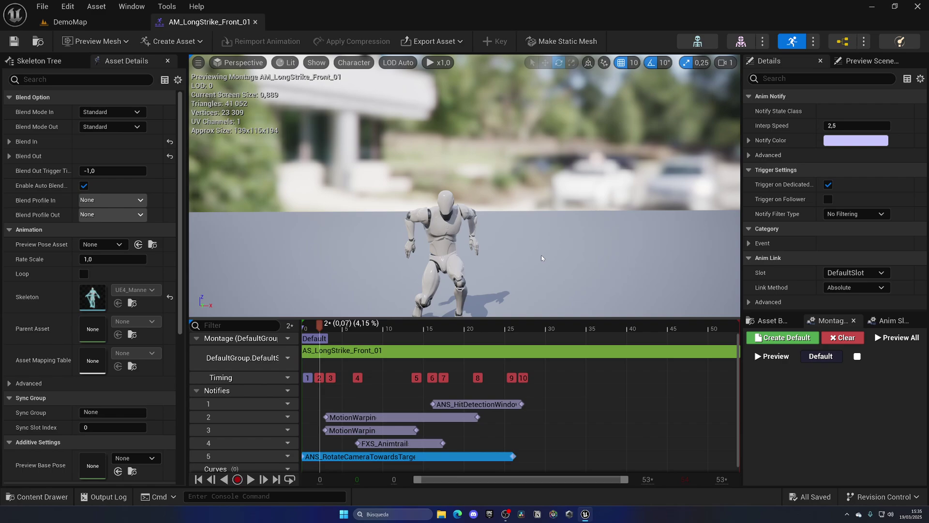
{"action": "left_click", "coordinate": [255, 22]}
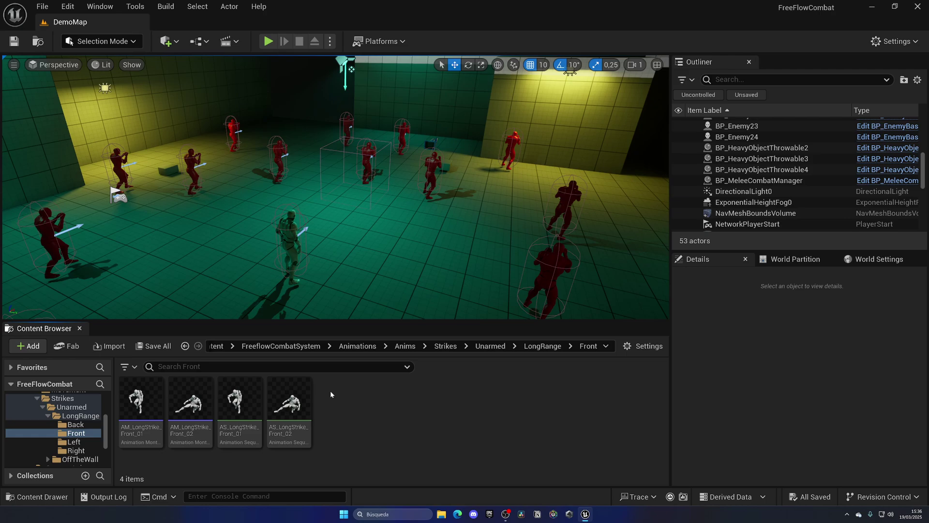
Step: Open the first front long-range strike data asset from FreeflowCombatSystem/Blueprints/DataAssets/Strikes/Unarmed/LongRange/Controllers/Front
{"action": "left_click", "coordinate": [290, 347]}
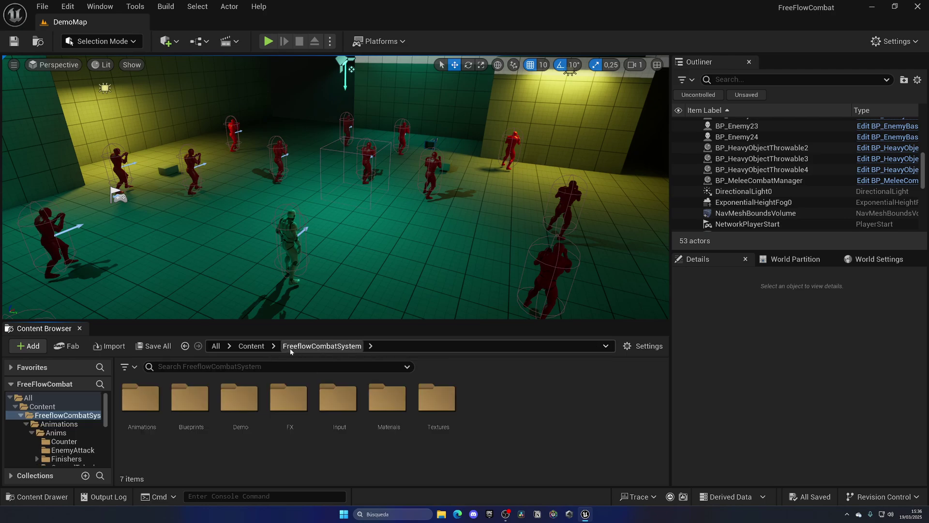
{"action": "double_click", "coordinate": [191, 397]}
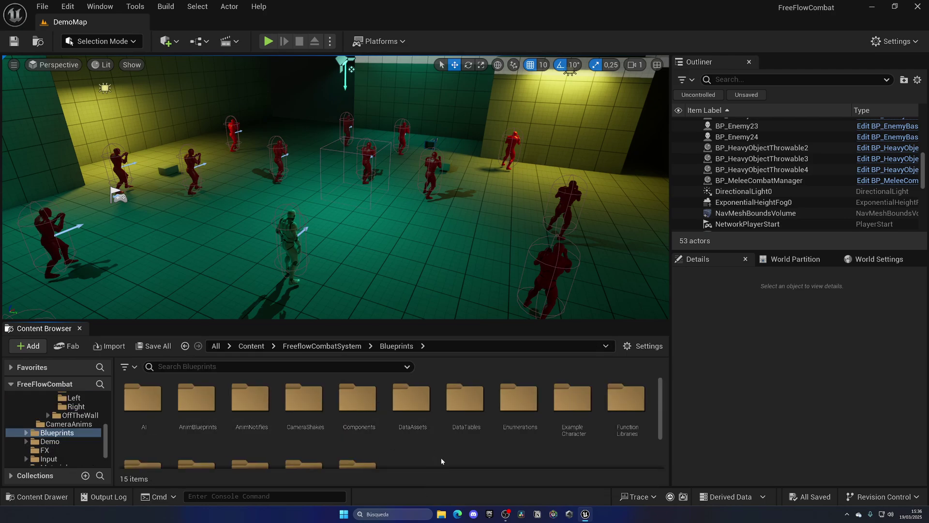
{"action": "double_click", "coordinate": [410, 401]}
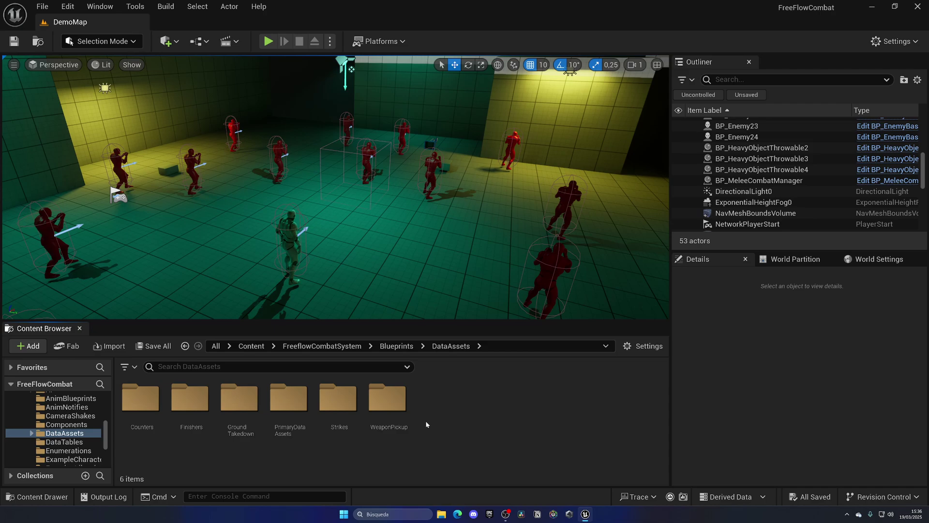
{"action": "double_click", "coordinate": [338, 399]}
{"action": "left_click", "coordinate": [157, 411]}
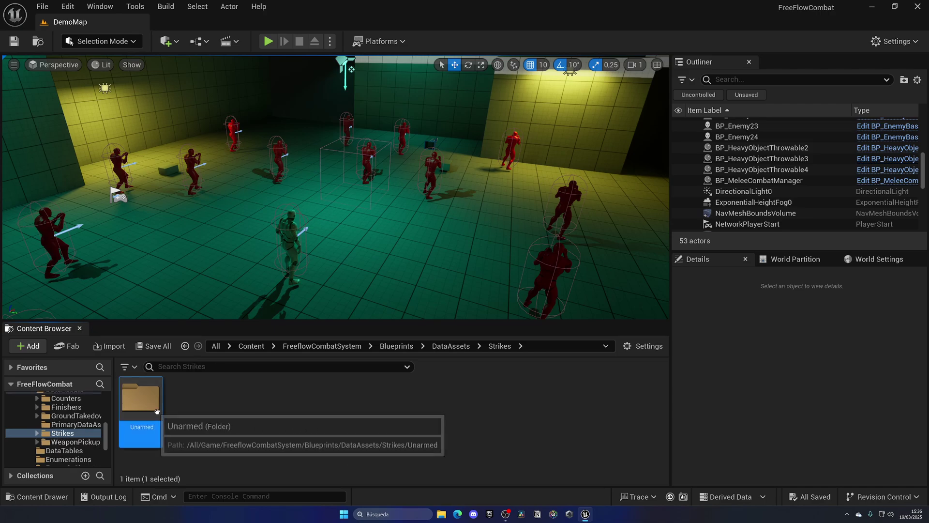
{"action": "double_click", "coordinate": [156, 410]}
{"action": "double_click", "coordinate": [154, 415]}
{"action": "double_click", "coordinate": [154, 420]}
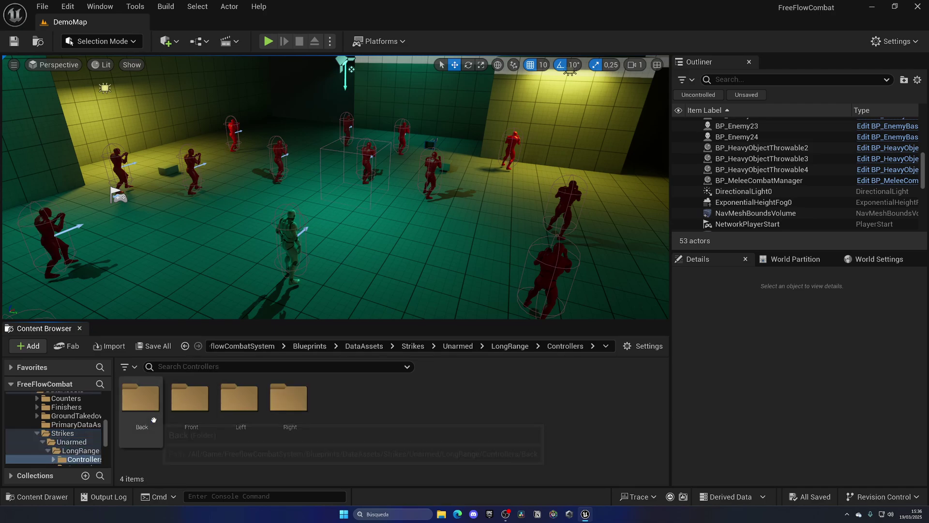
{"action": "double_click", "coordinate": [190, 407]}
{"action": "double_click", "coordinate": [144, 406]}
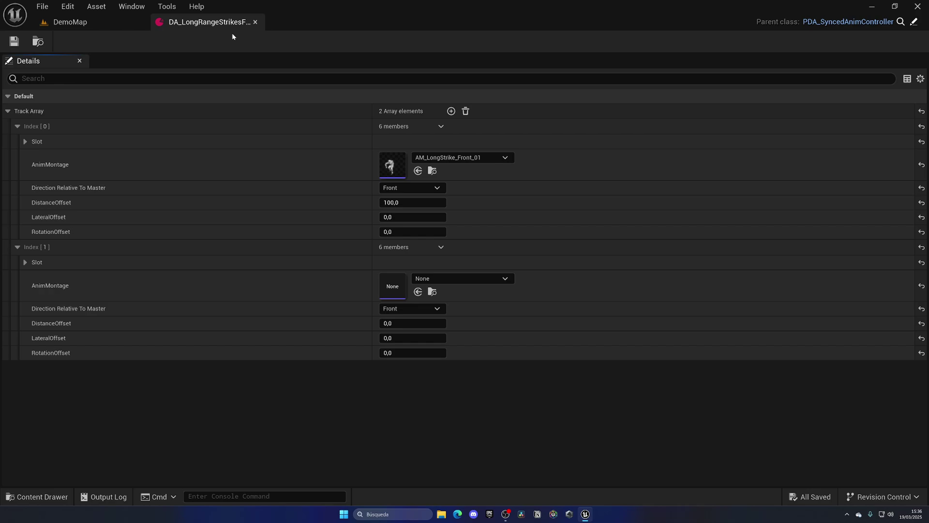
Step: Close the strike data asset and examine the Controllers/Left and Scenario folders under Unarmed/LongRange
{"action": "left_click", "coordinate": [255, 22]}
{"action": "left_click", "coordinate": [529, 346]}
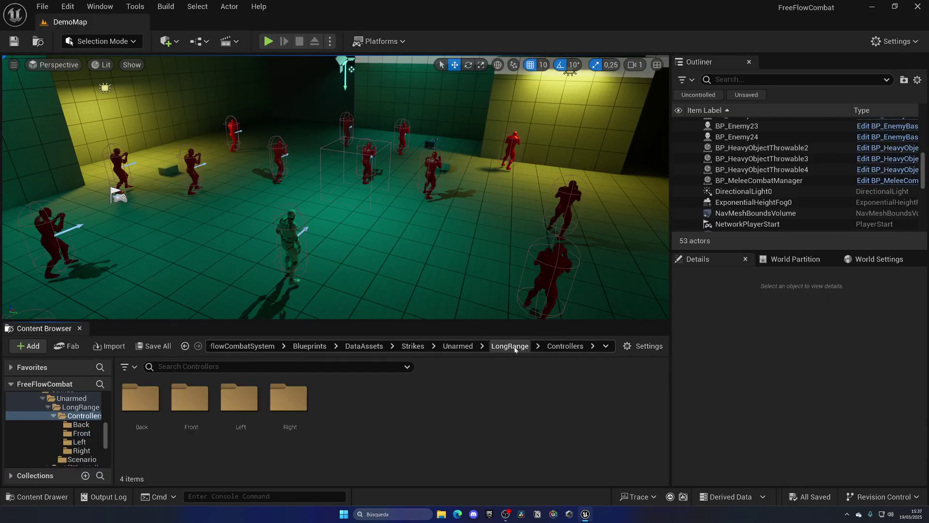
{"action": "double_click", "coordinate": [255, 403]}
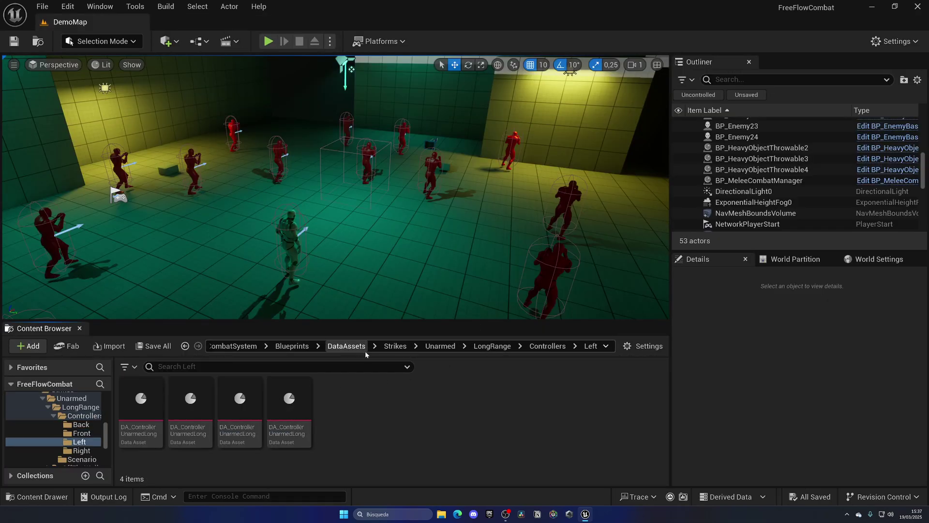
{"action": "left_click", "coordinate": [495, 347]}
{"action": "double_click", "coordinate": [181, 404]}
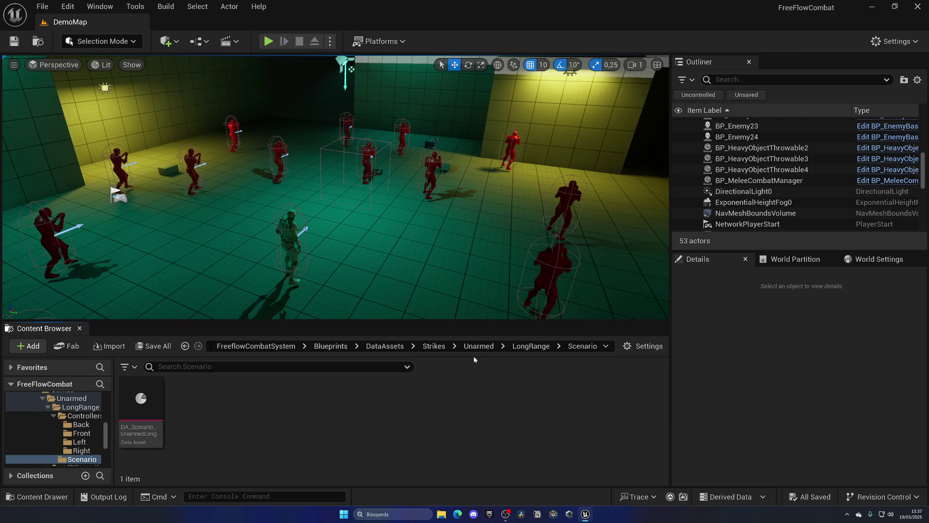
{"action": "left_click", "coordinate": [513, 346]}
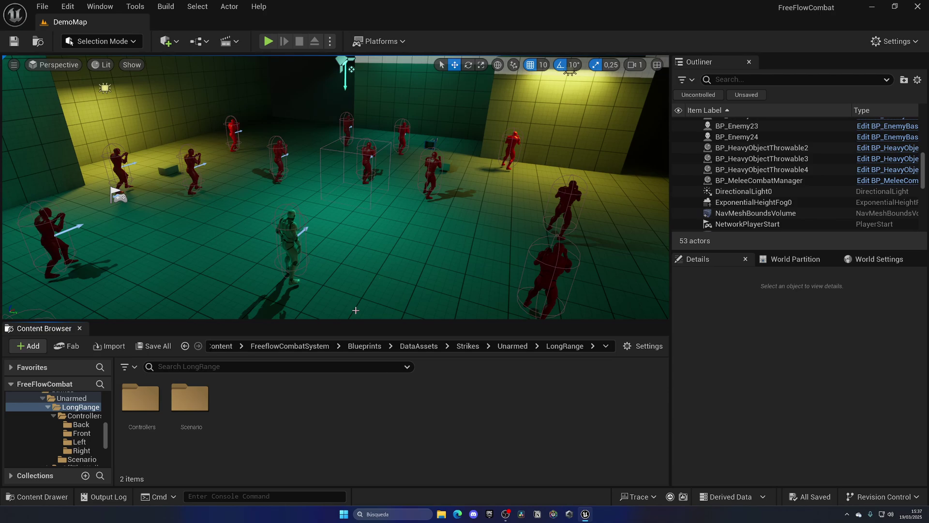
Step: Return to the FreeflowCombatSystem folder and open the event graph of the ThirdPersonCharacter placed in the level
{"action": "left_click", "coordinate": [315, 347]}
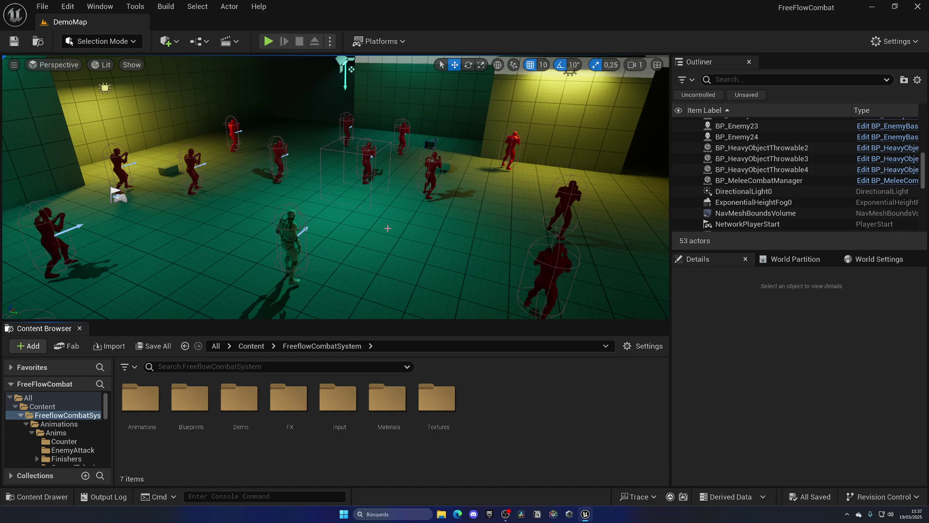
{"action": "double_click", "coordinate": [290, 231]}
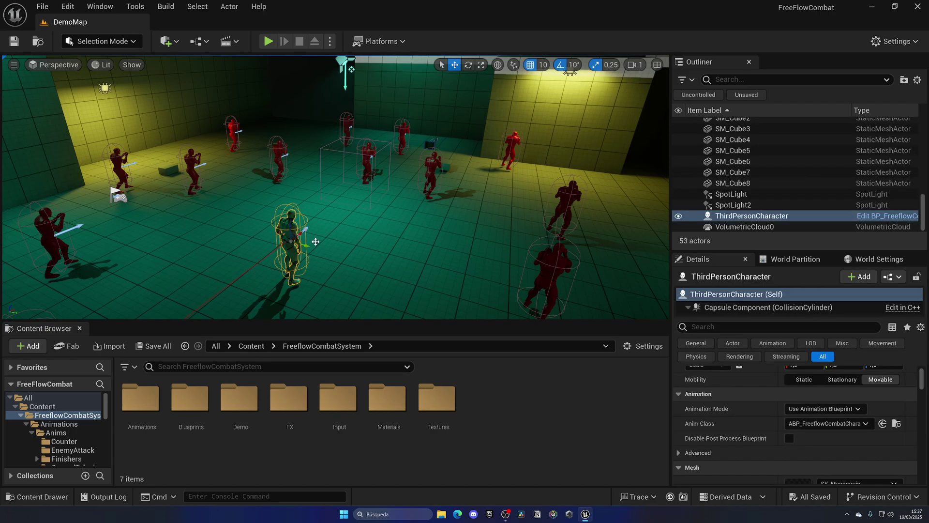
{"action": "scroll", "coordinate": [281, 220], "scroll_direction": "down", "scroll_amount": 3}
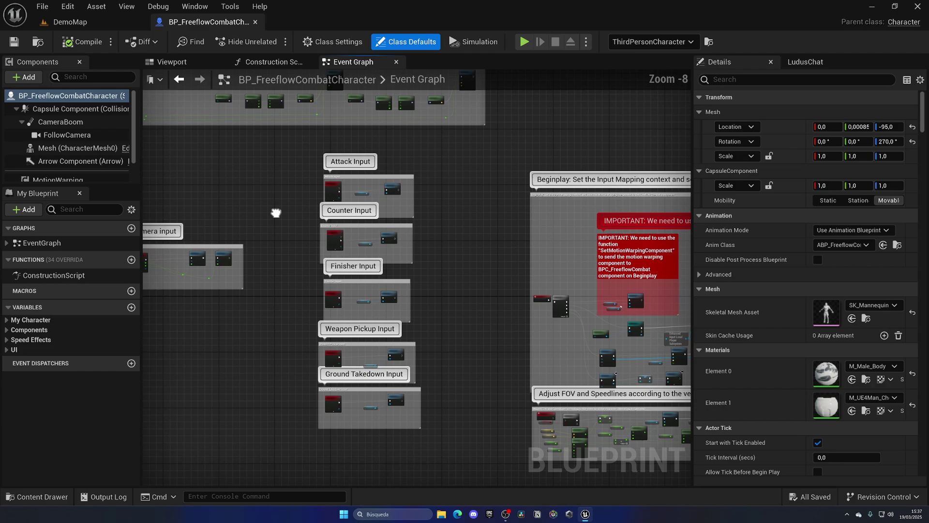
{"action": "scroll", "coordinate": [78, 150], "scroll_direction": "down", "scroll_amount": 2}
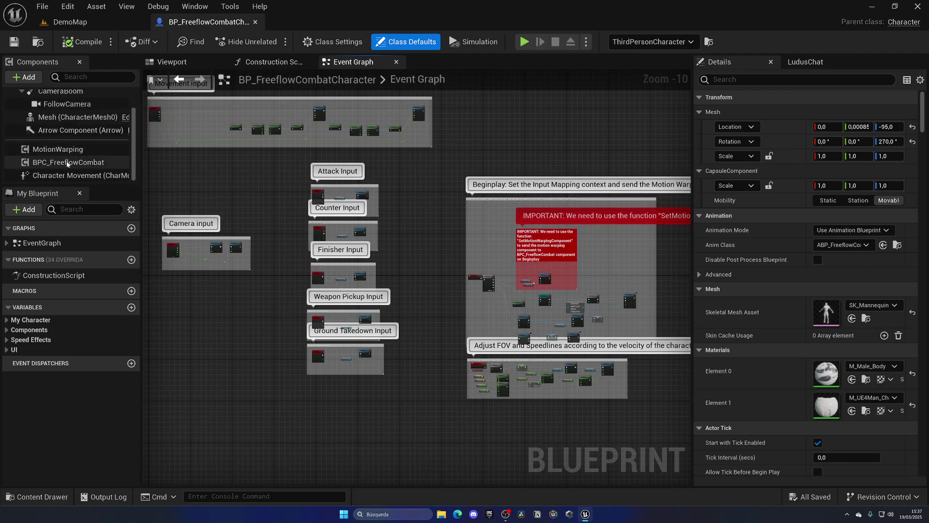
Step: Inspect the MotionWarping and BPC_FreeflowCombat components, and open the BPC_FreeflowCombat blueprint to view its event graph
{"action": "left_click", "coordinate": [90, 150]}
{"action": "left_click", "coordinate": [85, 162]}
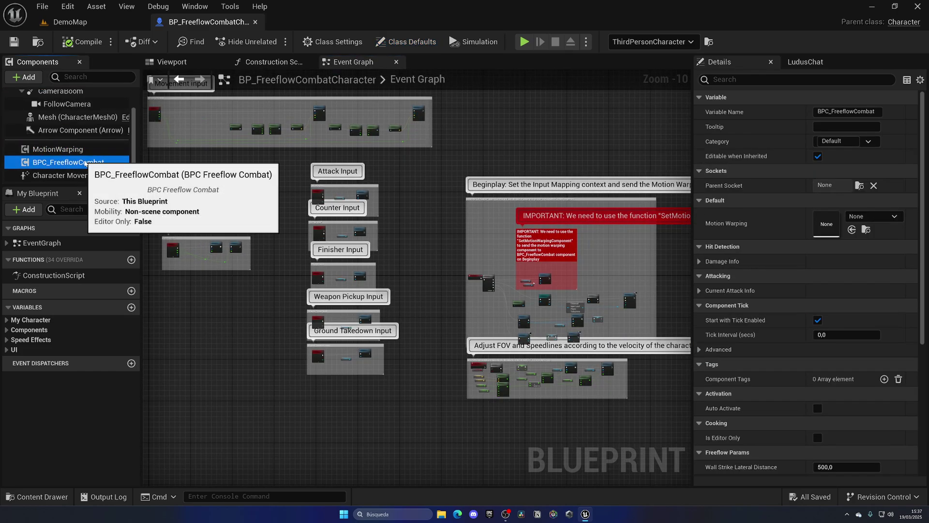
{"action": "left_click", "coordinate": [97, 150]}
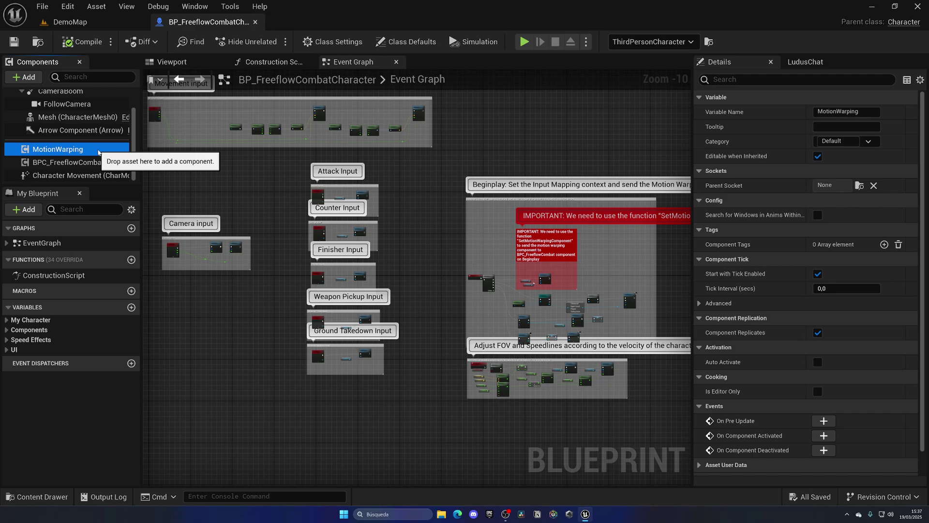
{"action": "left_click", "coordinate": [92, 163]}
{"action": "right_click", "coordinate": [90, 164]}
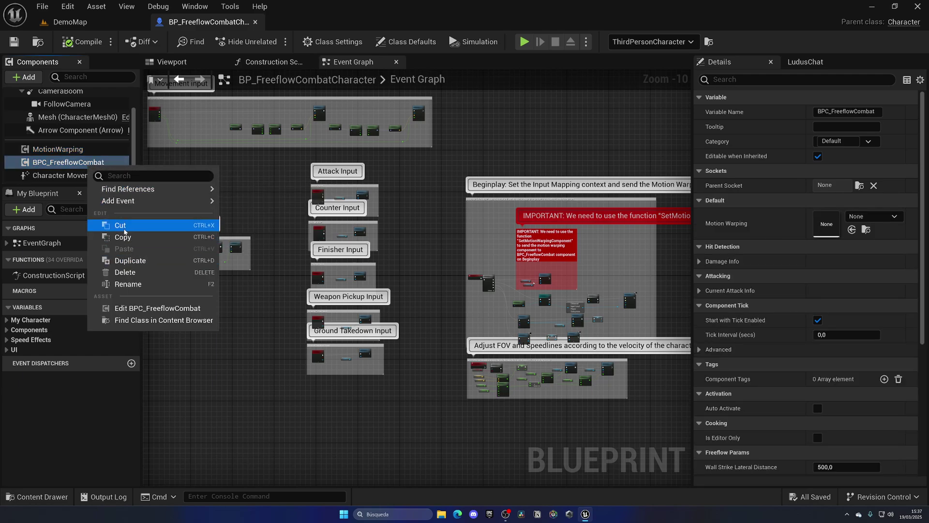
{"action": "left_click", "coordinate": [157, 308]}
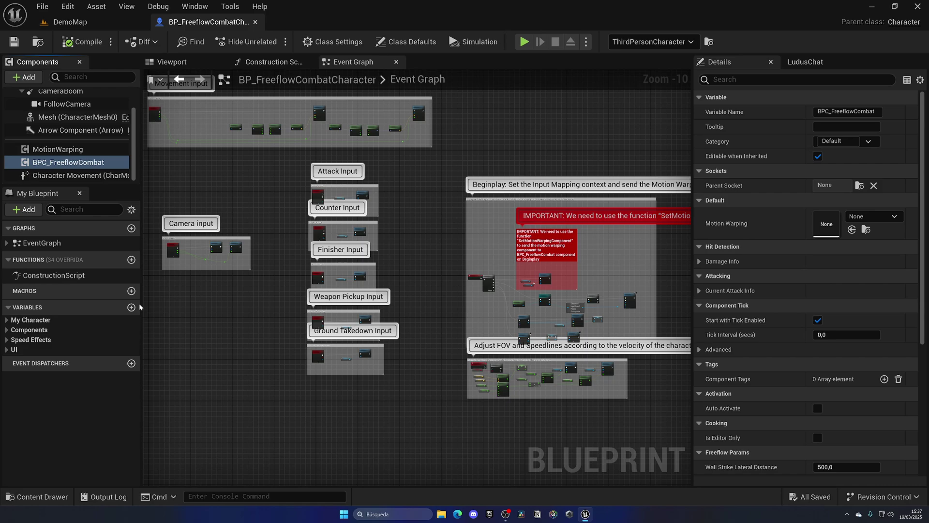
{"action": "right_click_drag", "start_coordinate": [359, 177], "coordinate": [290, 134]}
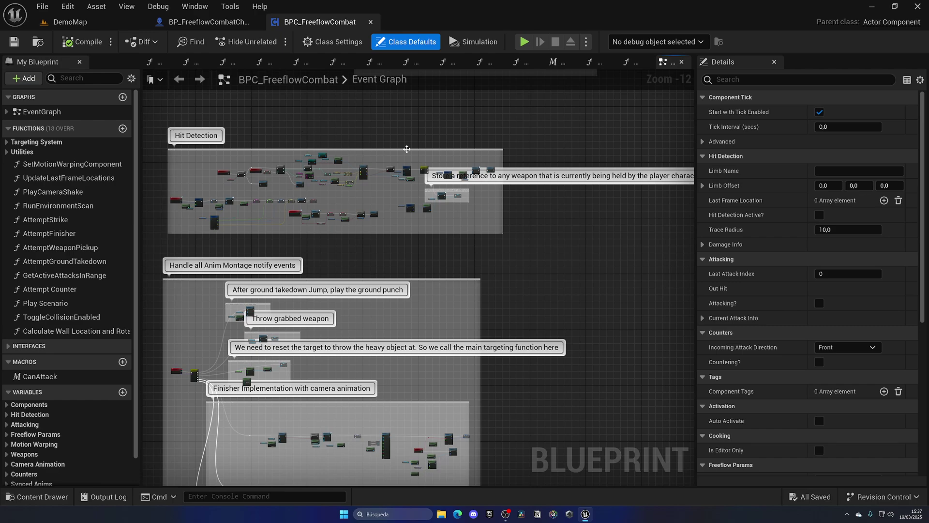
Step: Go back to BP_FreeflowCombatCharacter and examine the Attack Input's BPC Freeflow Combat reference and Attempt Strike call
{"action": "left_click", "coordinate": [212, 22]}
{"action": "scroll", "coordinate": [339, 198], "scroll_direction": "up", "scroll_amount": 7}
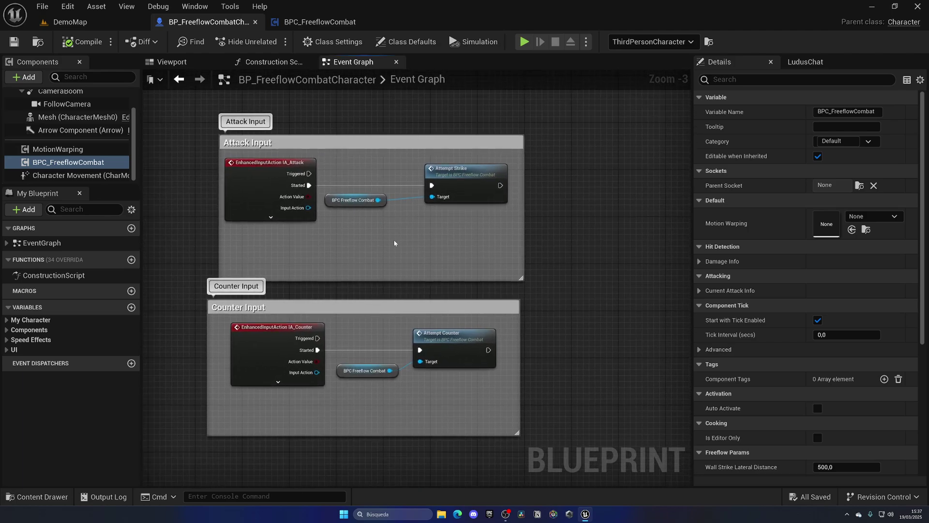
{"action": "left_click", "coordinate": [367, 201]}
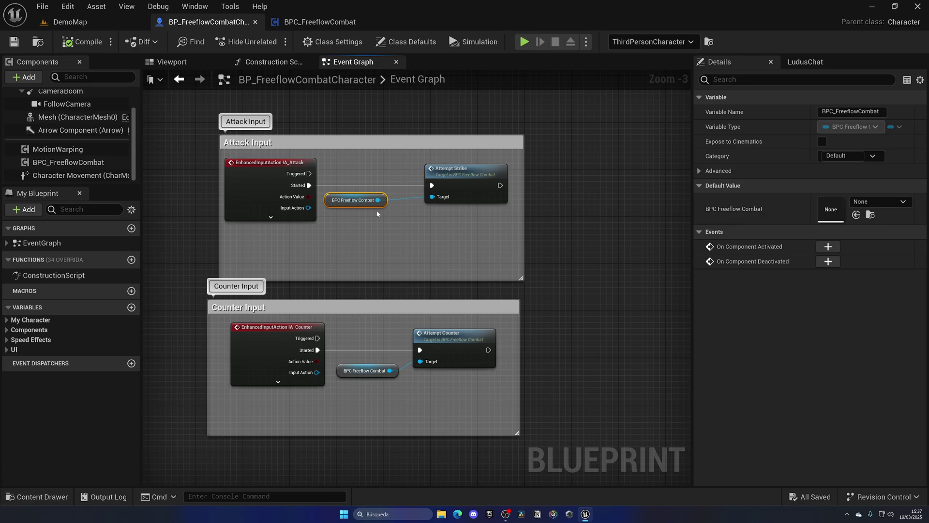
{"action": "left_click", "coordinate": [461, 173]}
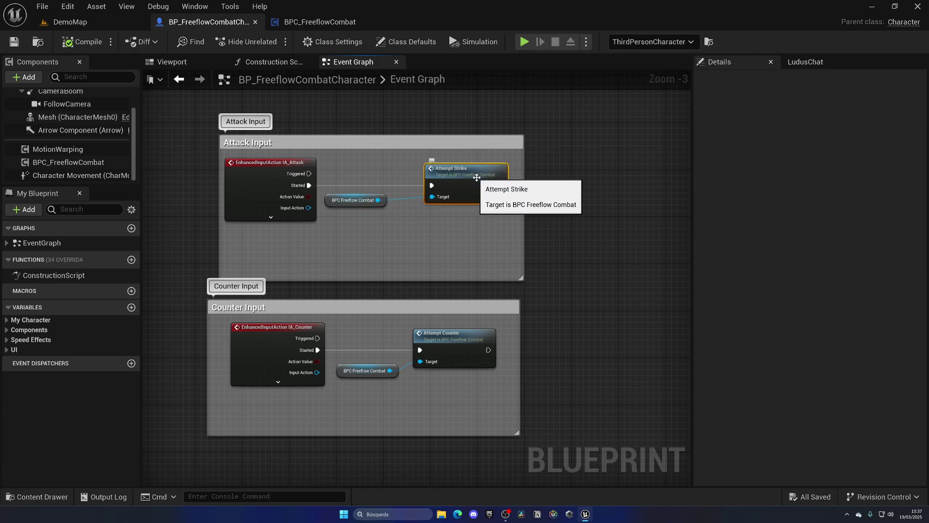
Step: Examine the Attempt Counter and Attempt Finisher calls in the Counter Input and Finisher Input sections
{"action": "right_click_drag", "start_coordinate": [457, 344], "coordinate": [420, 238]}
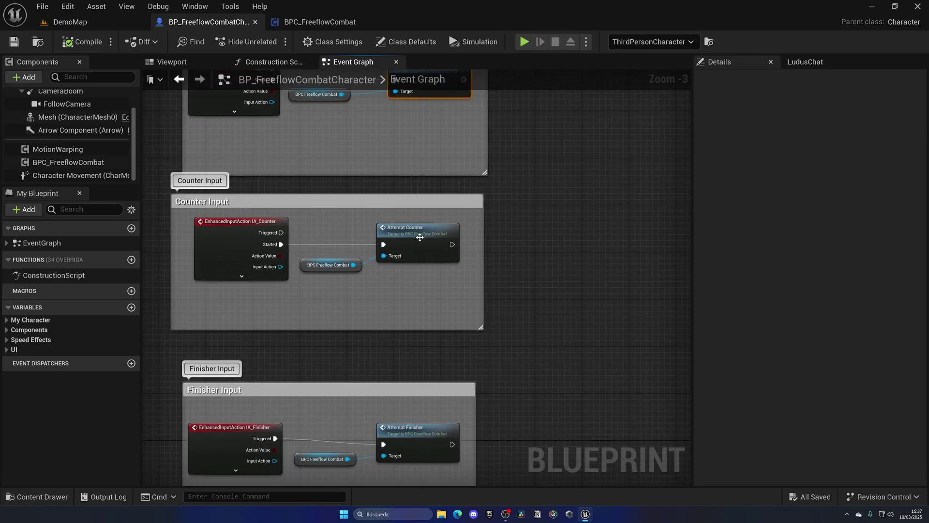
{"action": "left_click", "coordinate": [419, 238]}
{"action": "right_click_drag", "start_coordinate": [421, 295], "coordinate": [413, 147]}
{"action": "left_click", "coordinate": [396, 290]}
{"action": "right_click_drag", "start_coordinate": [364, 286], "coordinate": [421, 222]}
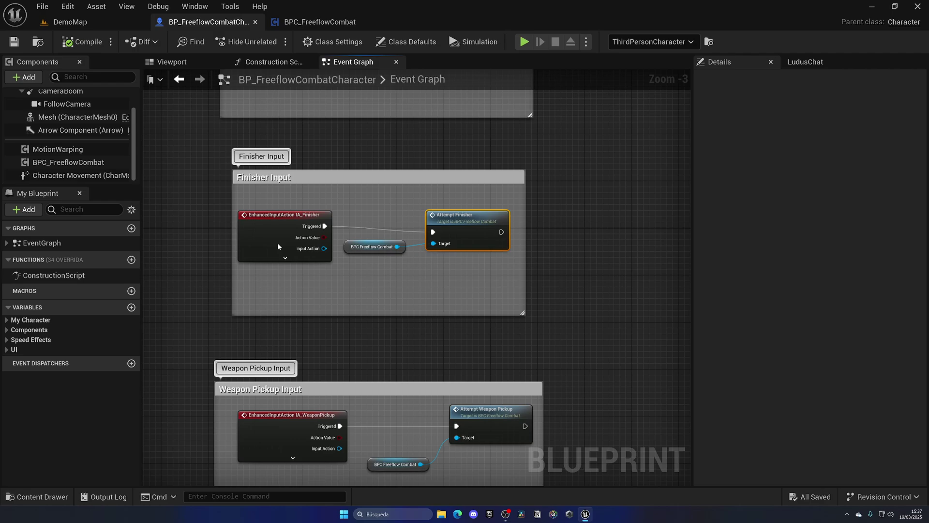
{"action": "left_click", "coordinate": [277, 243]}
{"action": "left_click", "coordinate": [368, 304]}
Step: Inspect the Set Motion Warping Component nodes and their connection to Event BeginPlay in the BeginPlay section
{"action": "scroll", "coordinate": [368, 306], "scroll_direction": "down", "scroll_amount": 5}
{"action": "right_click_drag", "start_coordinate": [466, 269], "coordinate": [199, 212]}
{"action": "scroll", "coordinate": [307, 222], "scroll_direction": "up", "scroll_amount": 6}
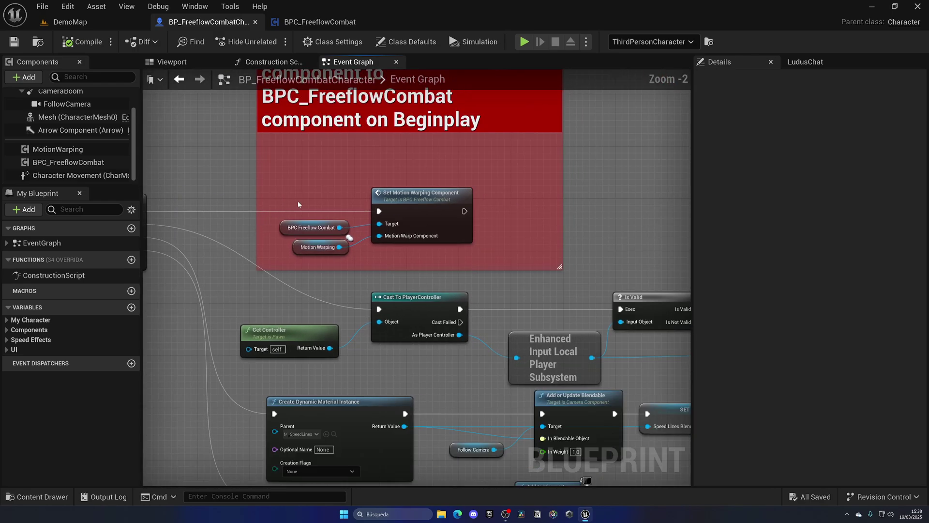
{"action": "left_click_drag", "start_coordinate": [282, 180], "coordinate": [414, 247]}
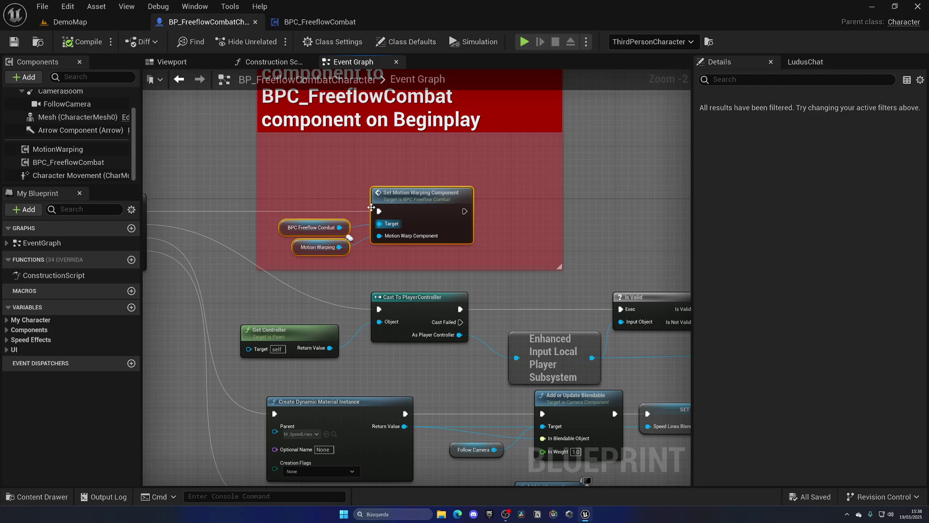
{"action": "left_click", "coordinate": [371, 184]}
{"action": "scroll", "coordinate": [336, 204], "scroll_direction": "down", "scroll_amount": 2}
{"action": "right_click_drag", "start_coordinate": [333, 205], "coordinate": [517, 210]}
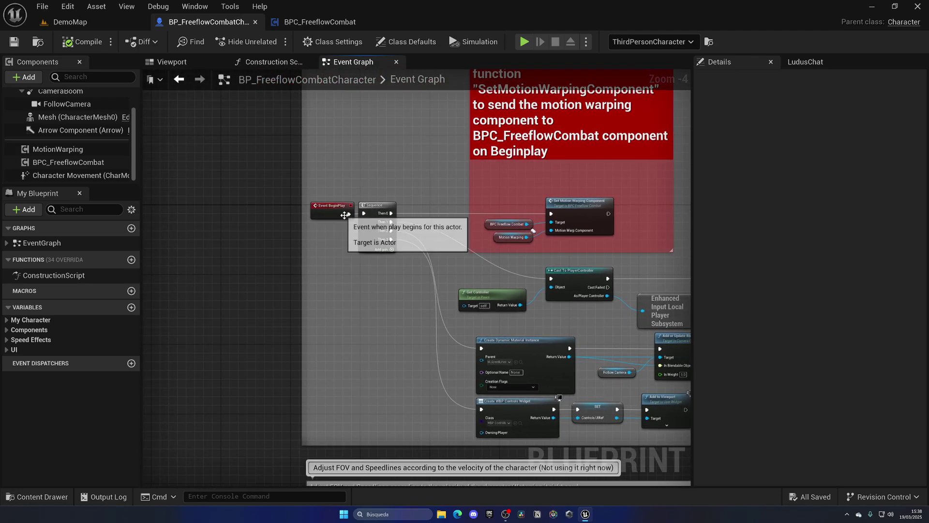
Step: Select the BPC_FreeflowCombat component and review how the Attack, Counter and Finisher input events call its functions
{"action": "left_click", "coordinate": [94, 163]}
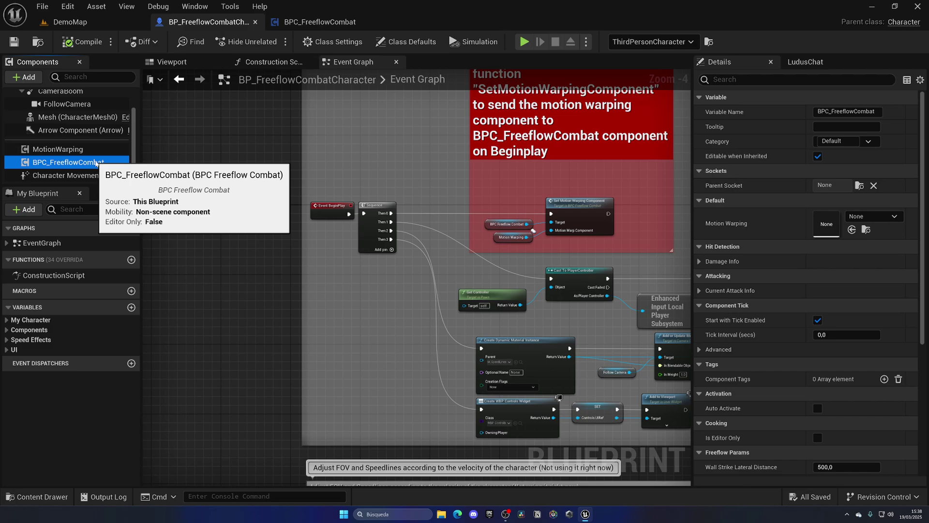
{"action": "scroll", "coordinate": [237, 193], "scroll_direction": "down", "scroll_amount": 3}
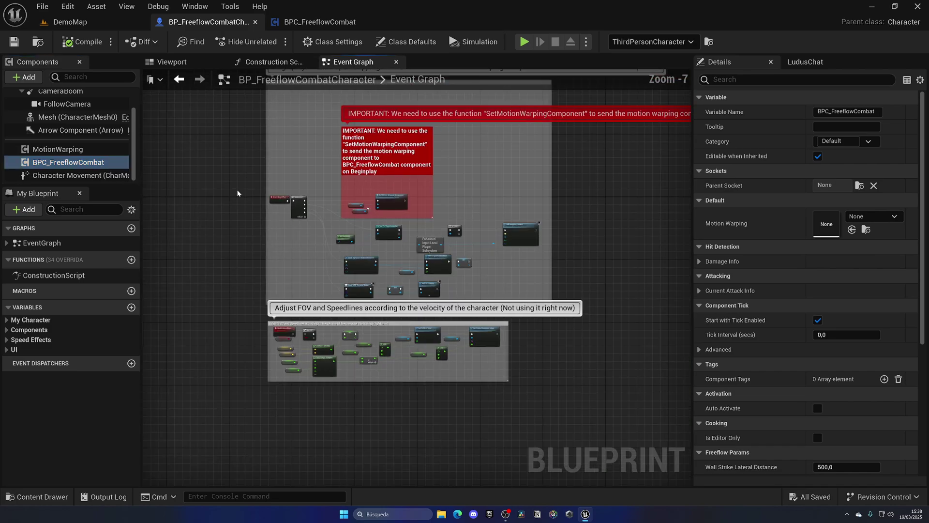
{"action": "right_click_drag", "start_coordinate": [238, 193], "coordinate": [482, 324]}
{"action": "scroll", "coordinate": [492, 212], "scroll_direction": "down", "scroll_amount": 1}
{"action": "scroll", "coordinate": [339, 228], "scroll_direction": "up", "scroll_amount": 5}
{"action": "left_click", "coordinate": [266, 155]}
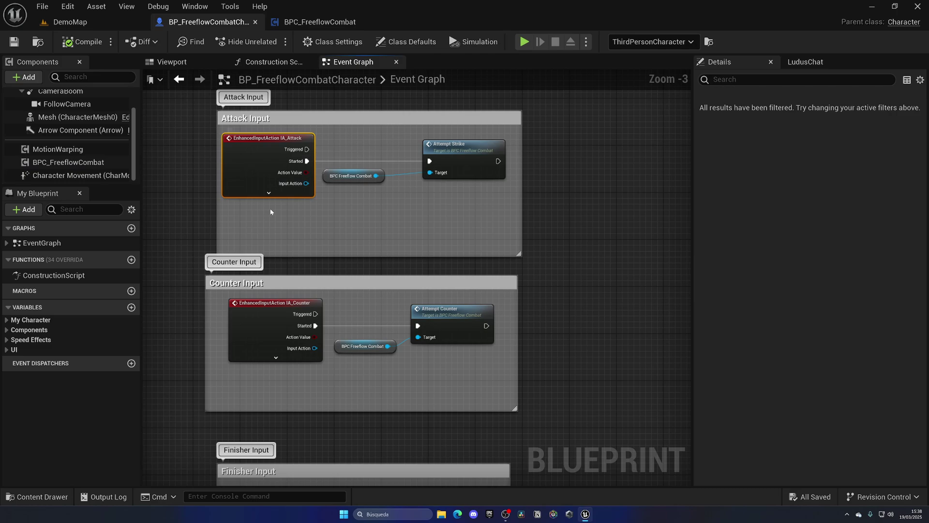
{"action": "left_click", "coordinate": [275, 326]}
{"action": "scroll", "coordinate": [459, 221], "scroll_direction": "down", "scroll_amount": 1}
{"action": "left_click", "coordinate": [457, 176]}
{"action": "left_click", "coordinate": [384, 290]}
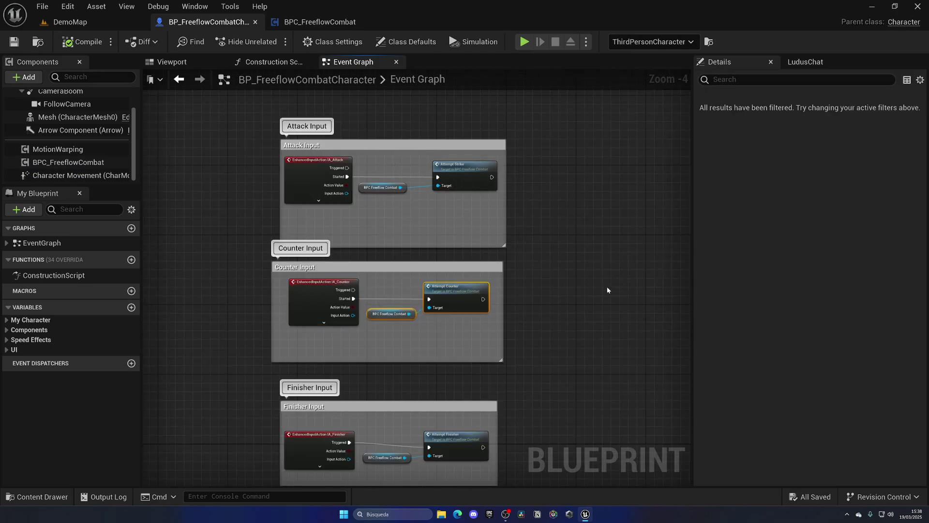
{"action": "right_click_drag", "start_coordinate": [605, 290], "coordinate": [564, 229]}
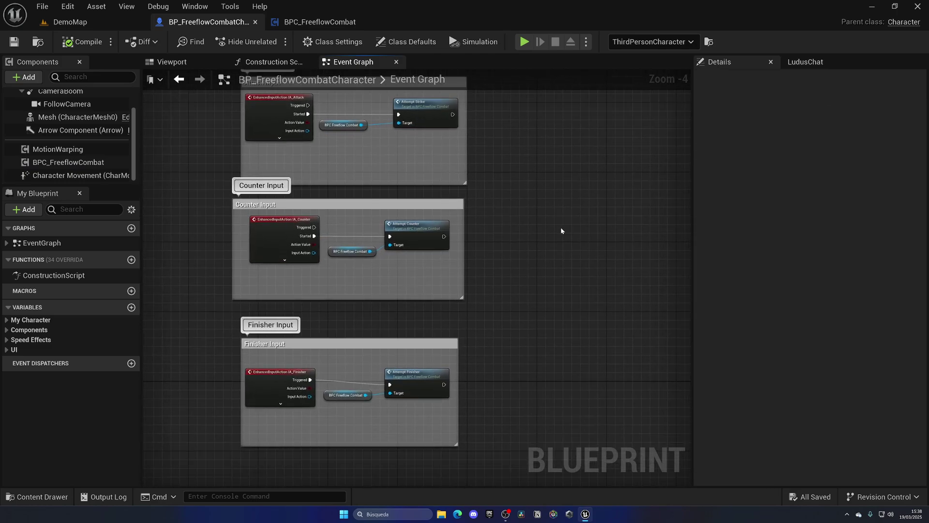
Step: Close the open blueprints and select BP_MeleeCombatManager in DemoMap by filtering the level's actors for "mana"
{"action": "middle_click", "coordinate": [303, 24]}
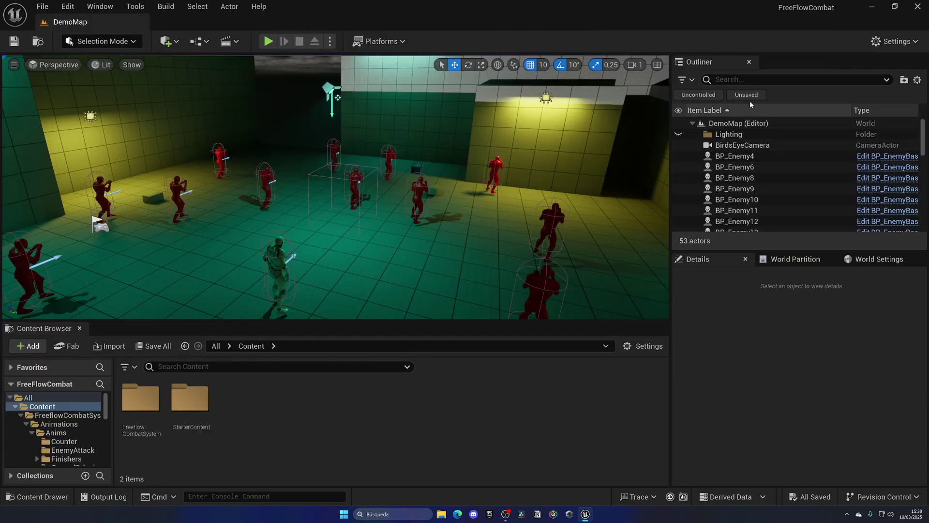
{"action": "left_click", "coordinate": [751, 82]}
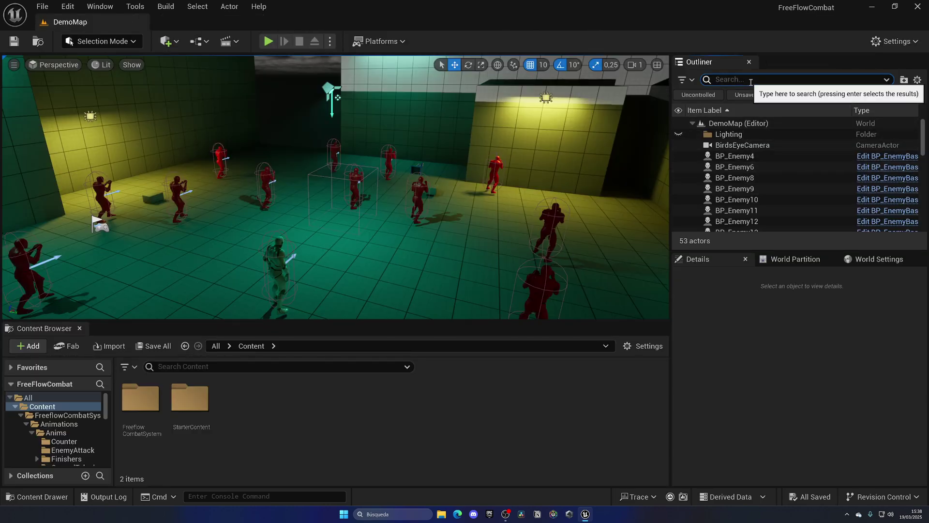
{"action": "left_click", "coordinate": [750, 80]}
{"action": "type", "text": "mana"}
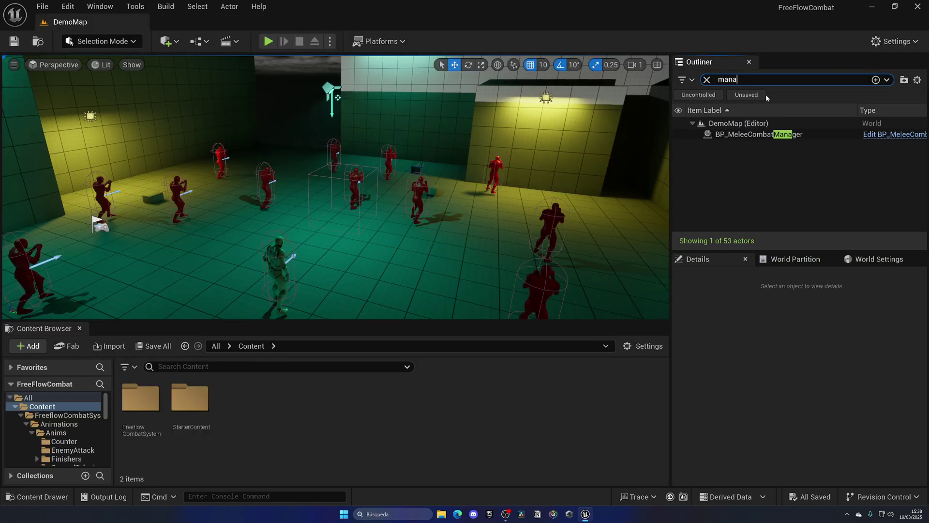
{"action": "left_click", "coordinate": [751, 136]}
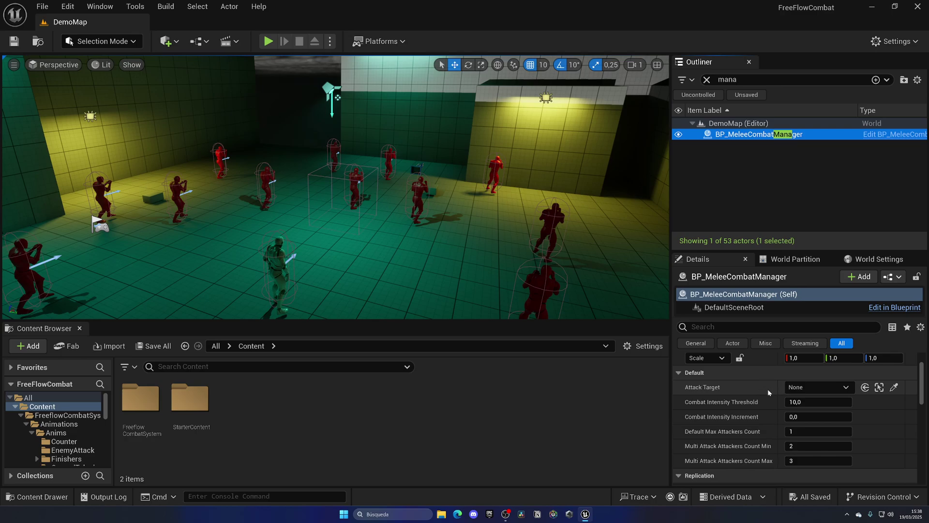
Step: Try BP_Enemy23 as the combat manager's Attack Target in a short play session, and undo the assignment
{"action": "left_click", "coordinate": [893, 387]}
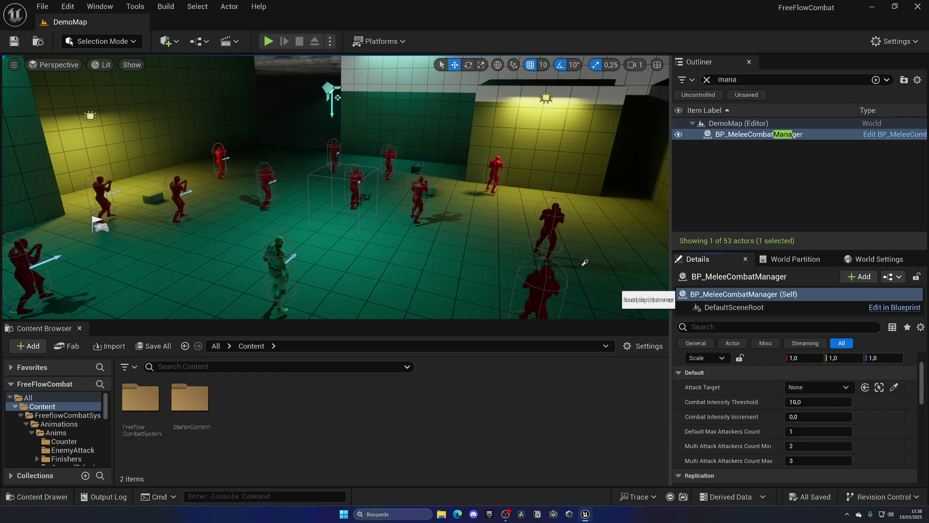
{"action": "left_click", "coordinate": [390, 158]}
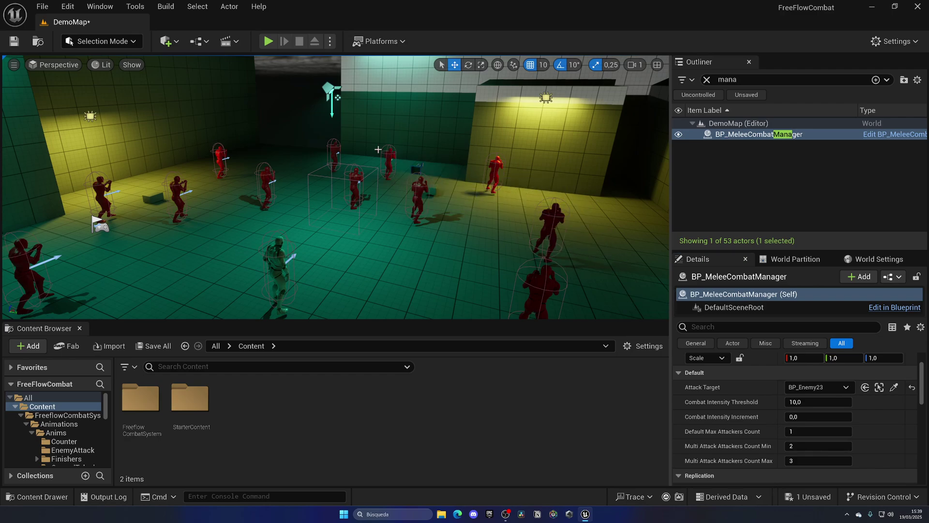
{"action": "left_click", "coordinate": [318, 159]}
{"action": "key", "text": "alt+p"}
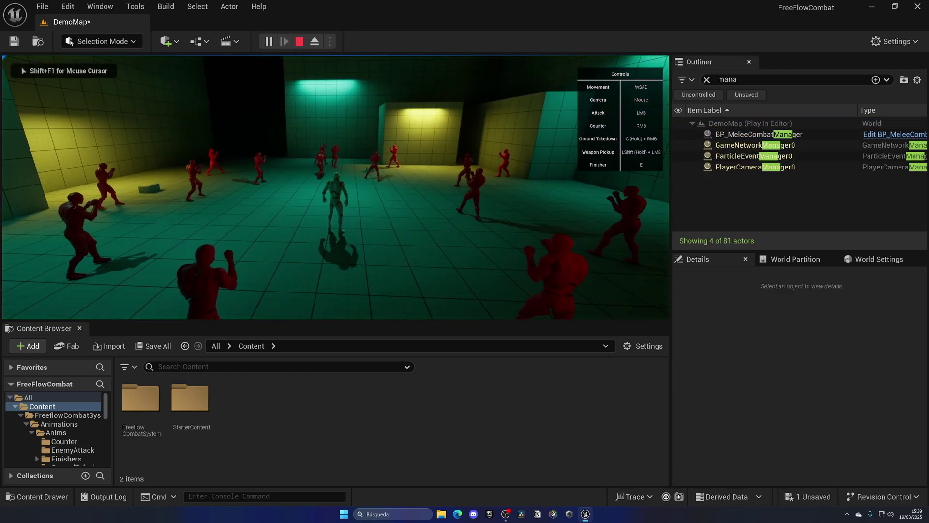
{"action": "key", "text": "Escape"}
{"action": "key", "text": "ctrl+z"}
{"action": "key", "text": "ctrl+z"}
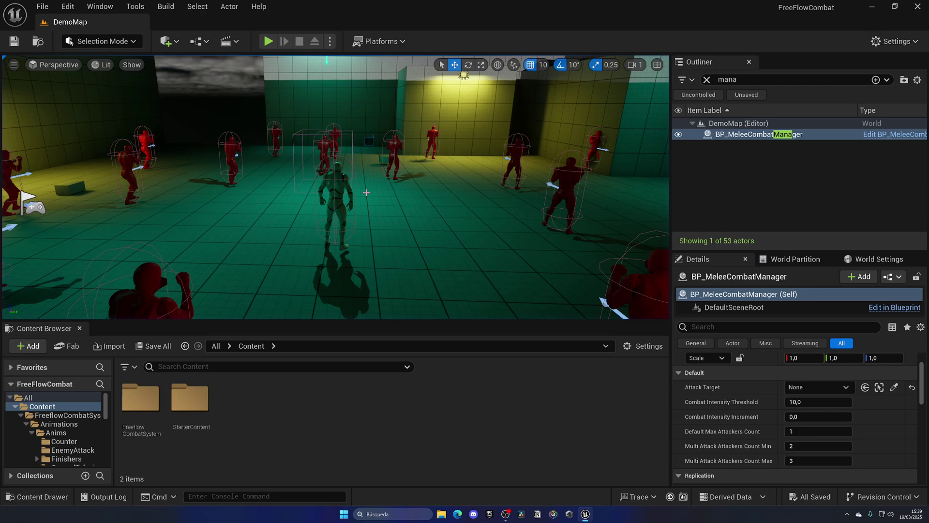
Step: Examine BP_MeleeCombatManager's Combat Intensity, Default Max Attackers Count and Multi Attack Attackers Count settings
{"action": "scroll", "coordinate": [760, 389], "scroll_direction": "down", "scroll_amount": 1}
{"action": "scroll", "coordinate": [761, 390], "scroll_direction": "down", "scroll_amount": 1}
{"action": "scroll", "coordinate": [766, 382], "scroll_direction": "up", "scroll_amount": 1}
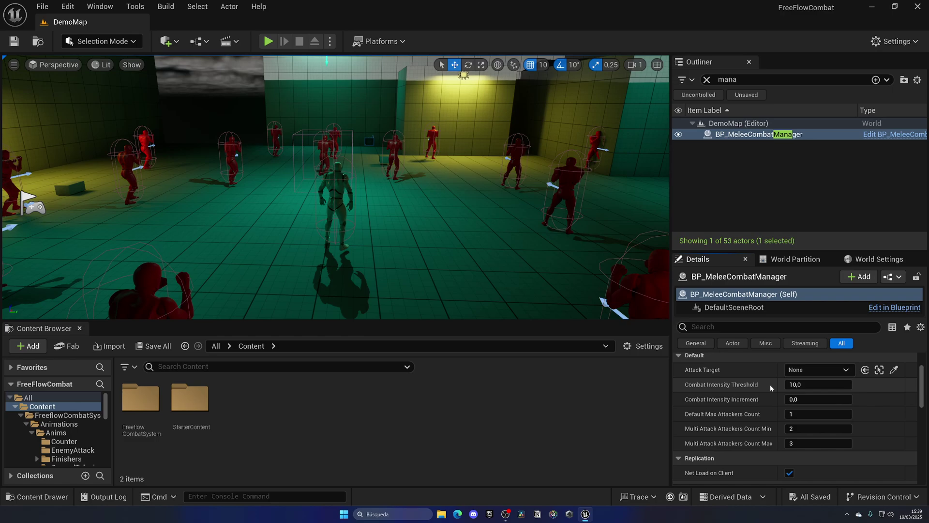
Step: Set BP_MeleeCombatManager's Combat Intensity Increment to 2,0 and check its Combat Intensity Threshold
{"action": "left_click", "coordinate": [795, 400]}
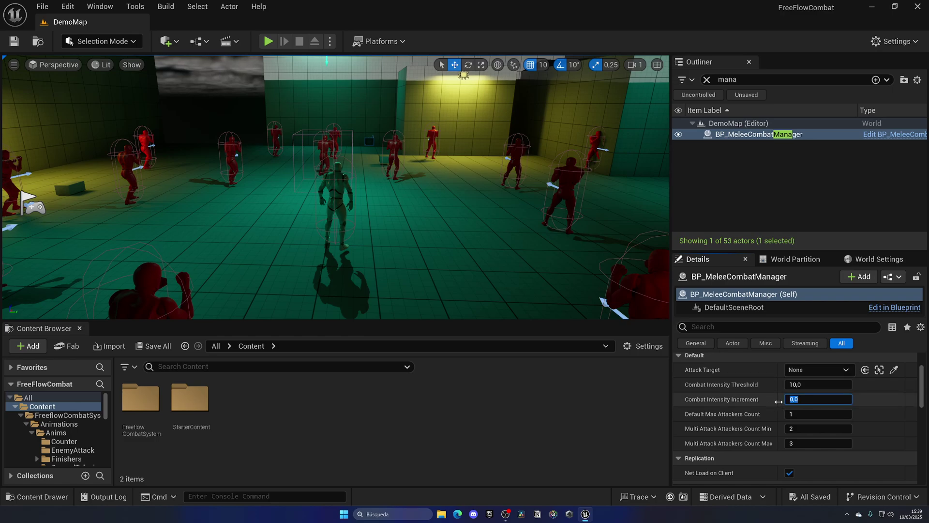
{"action": "type", "text": "2"}
{"action": "key", "text": "Return"}
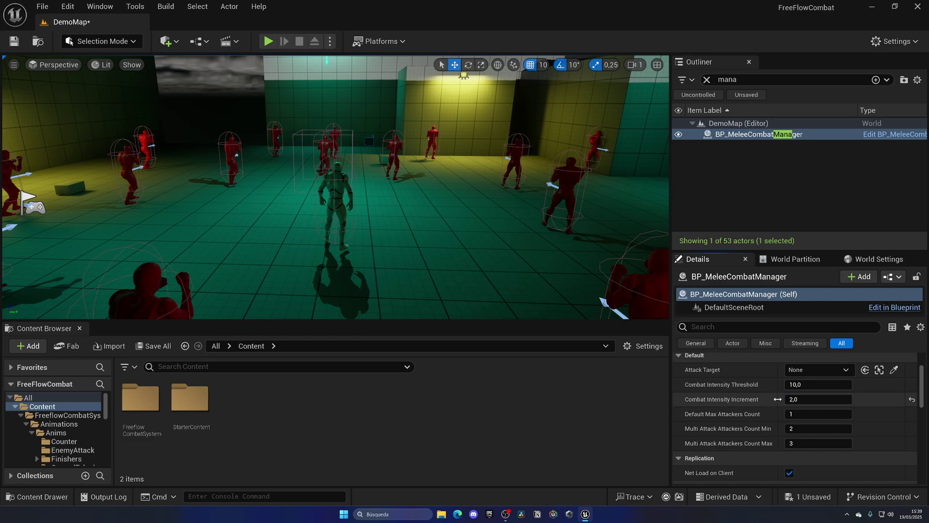
{"action": "left_click", "coordinate": [798, 384]}
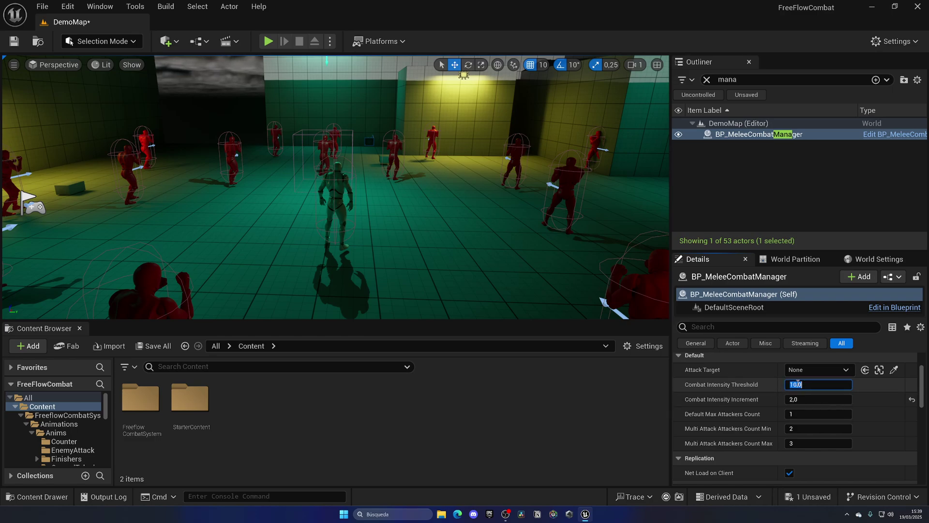
{"action": "left_click", "coordinate": [768, 386]}
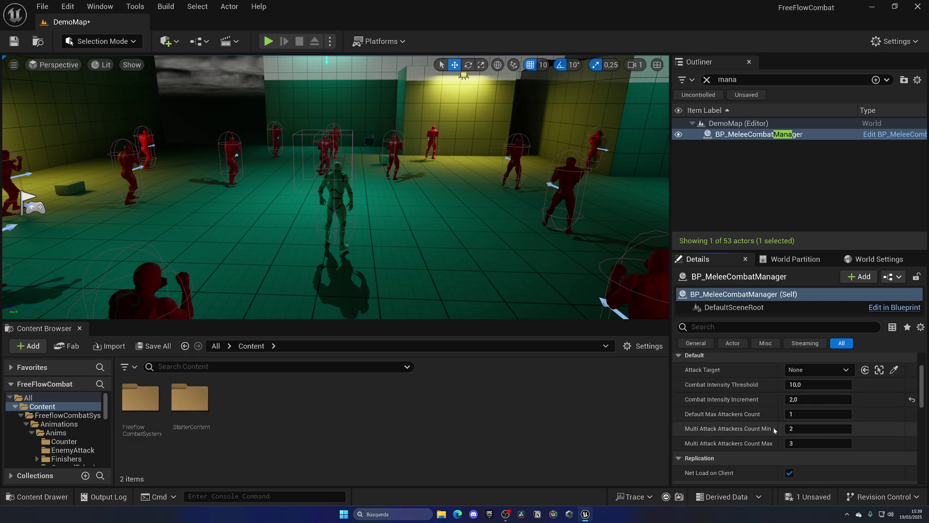
Step: Set the combat manager's Default Max Attackers Count to 5
{"action": "left_click_drag", "start_coordinate": [778, 432], "coordinate": [781, 436]}
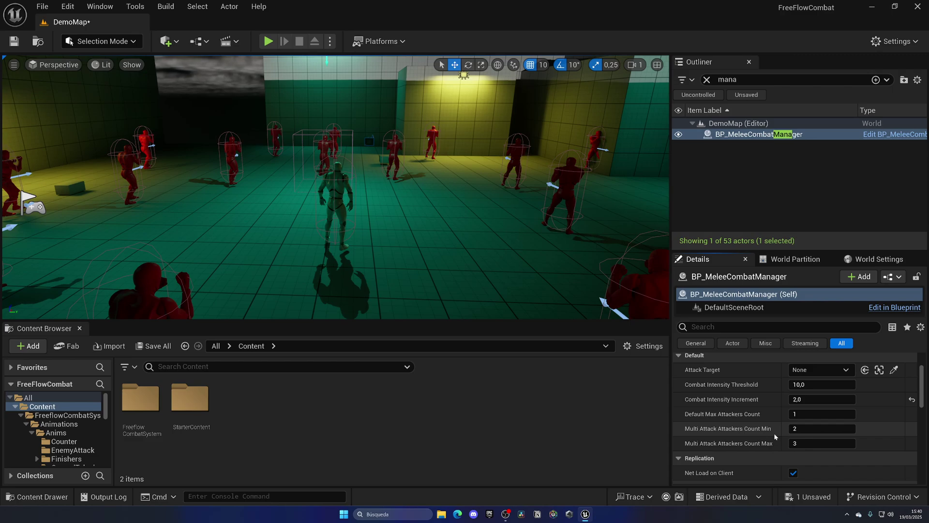
{"action": "left_click", "coordinate": [774, 420]}
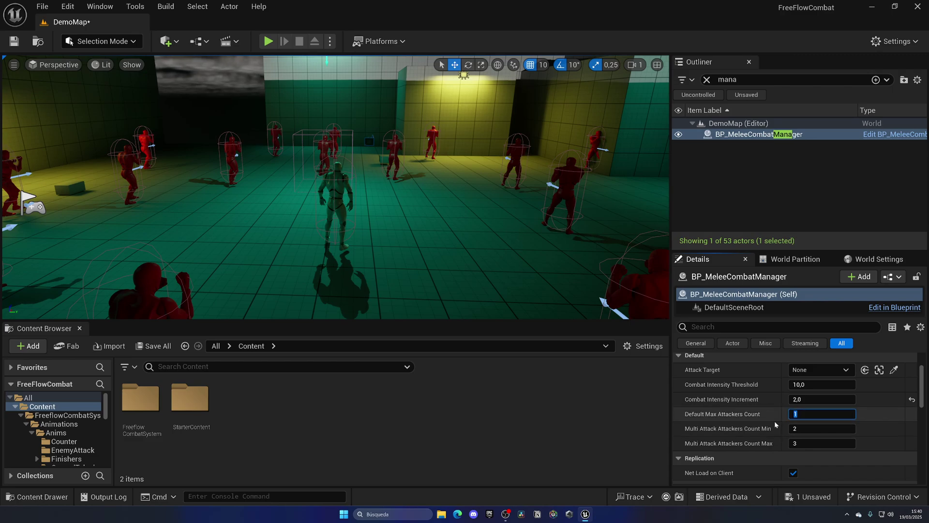
{"action": "type", "text": "3"}
{"action": "key", "text": "Return"}
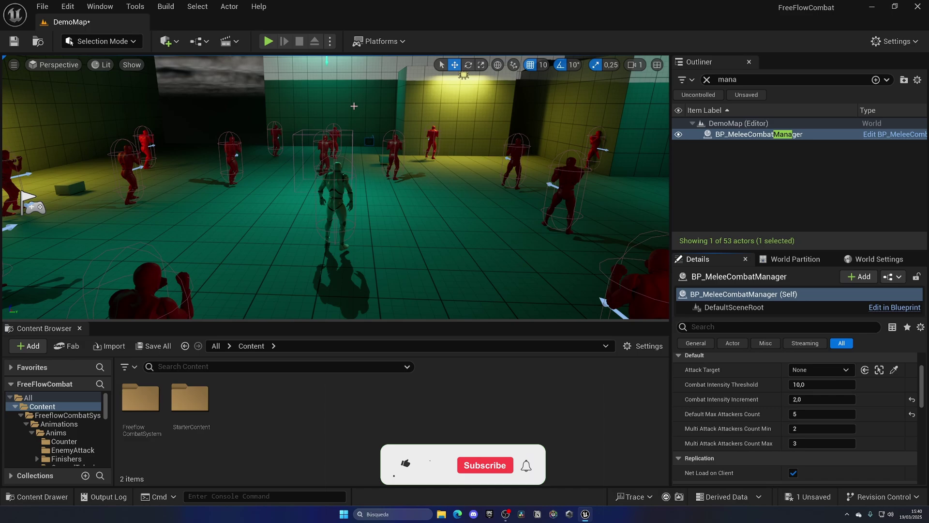
Step: Play-test DemoMap to see how the enemies attack, stopping and restarting the session once
{"action": "left_click", "coordinate": [269, 42]}
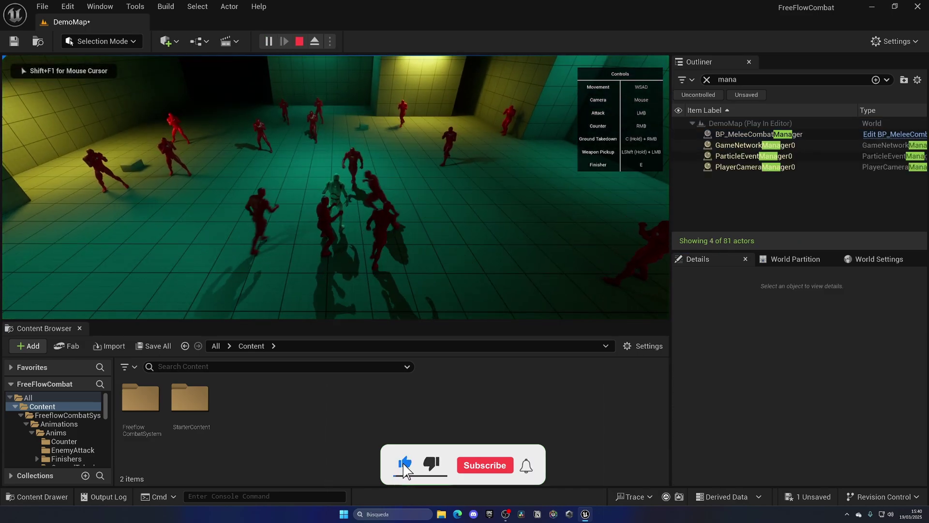
{"action": "key", "text": "Escape"}
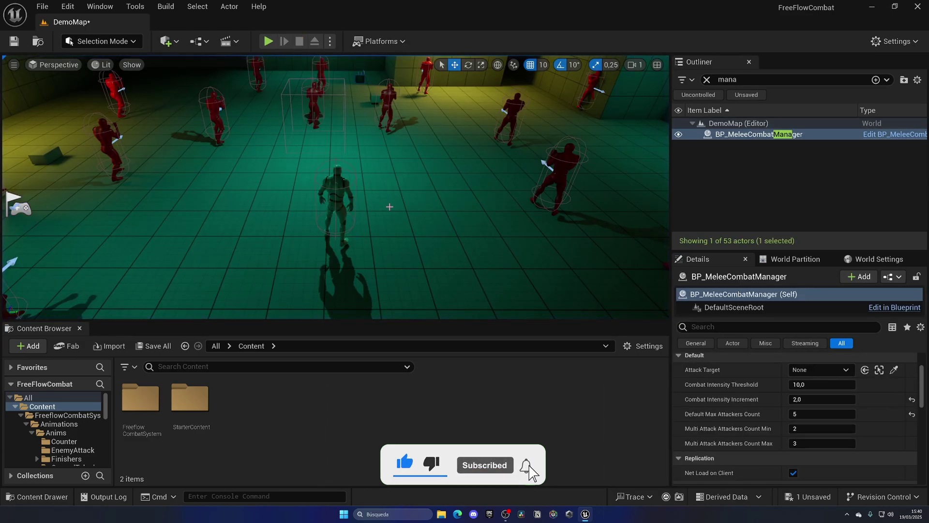
{"action": "key", "text": "alt+p"}
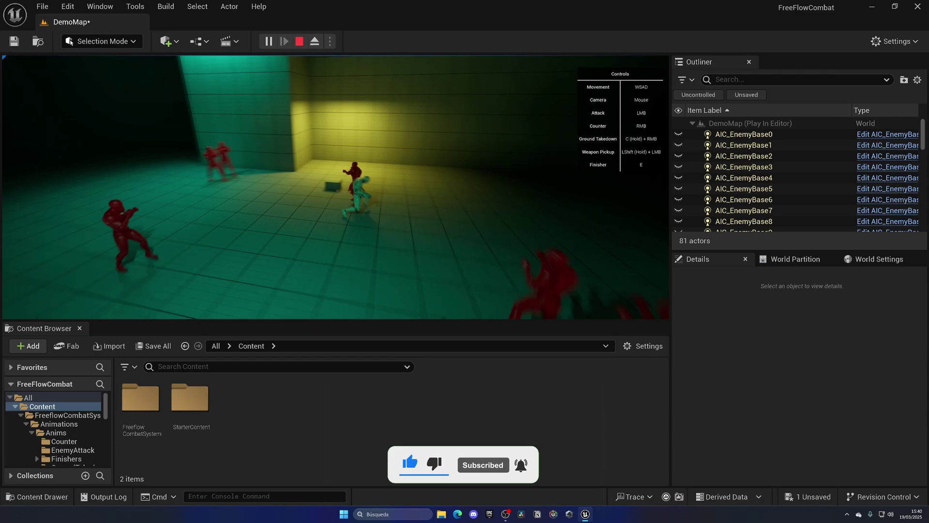